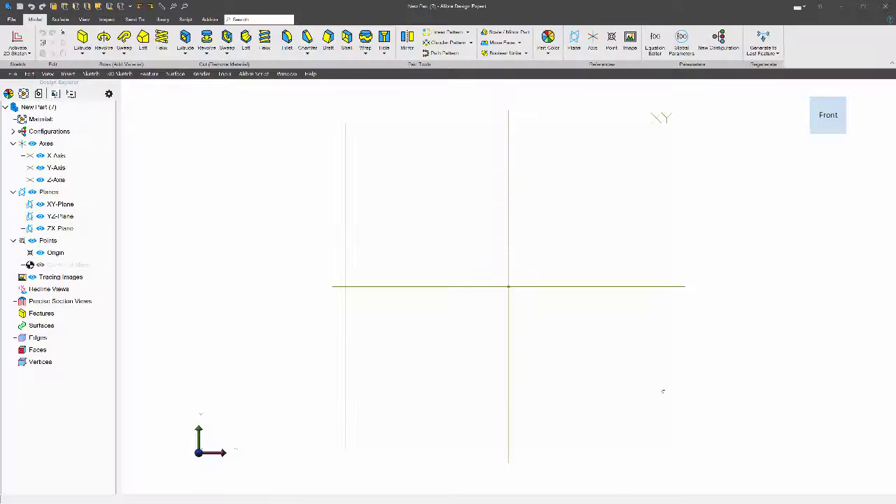
# Step: Start a sketch on the XY plane and draw a center rectangle about 1.9 by 1.8 in, centred on the origin
pyautogui.click(547, 134)
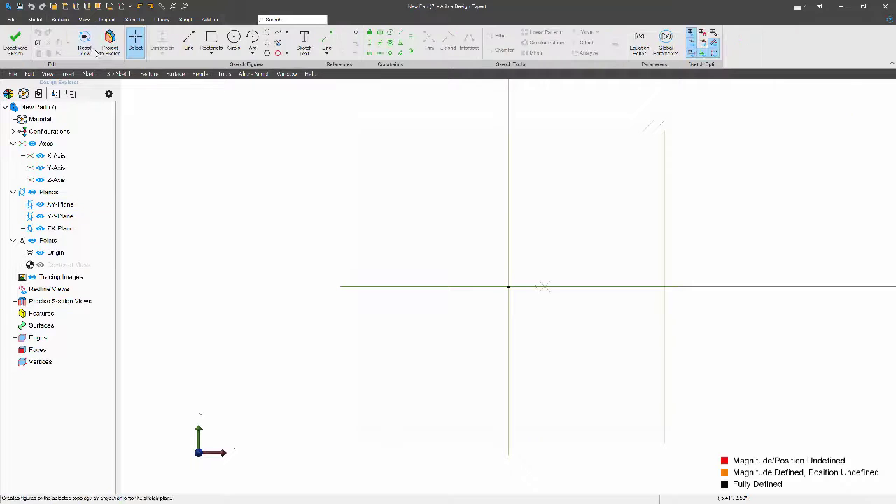
pyautogui.click(212, 53)
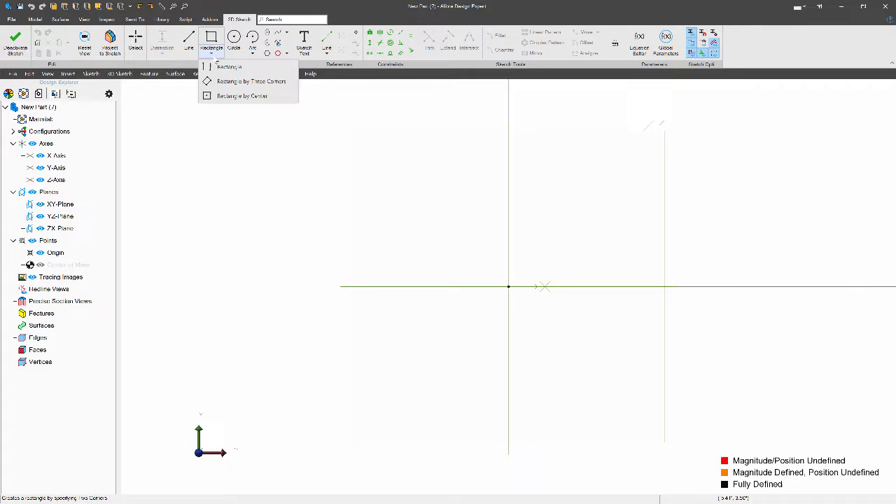
pyautogui.click(231, 96)
pyautogui.click(508, 285)
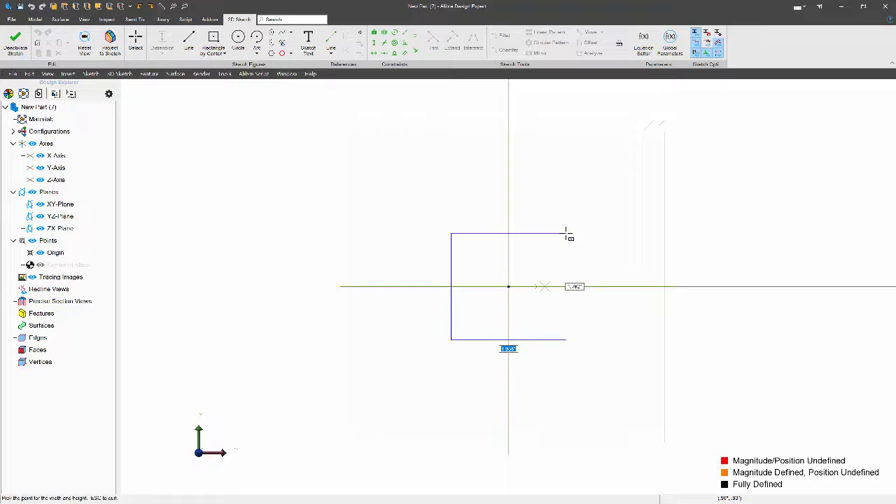
pyautogui.click(566, 233)
# Step: Constrain the rectangle's upper edge to horizontal and make its upper and left edges equal in length
pyautogui.click(374, 53)
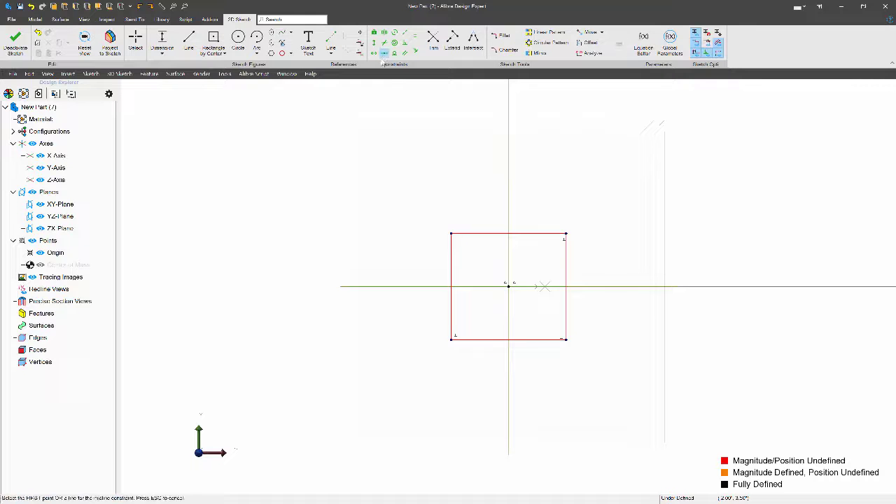
pyautogui.click(484, 232)
pyautogui.press('Escape')
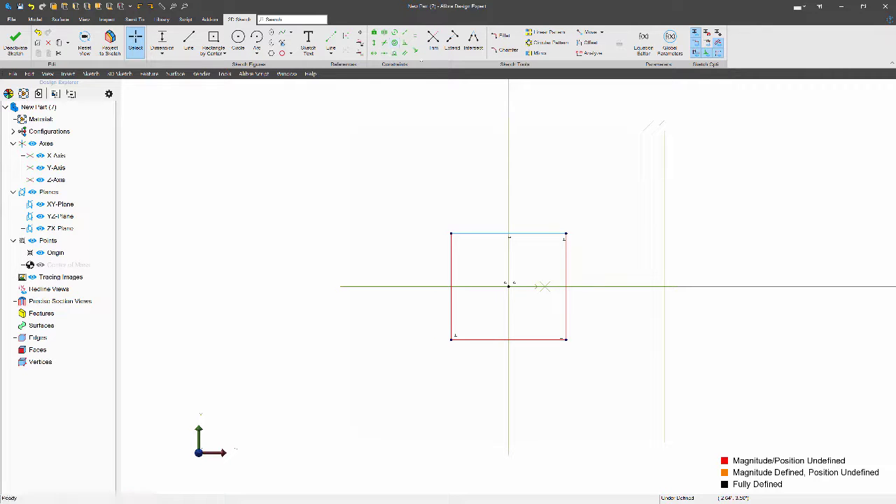
pyautogui.click(414, 35)
pyautogui.click(471, 234)
pyautogui.click(450, 257)
pyautogui.press('Escape')
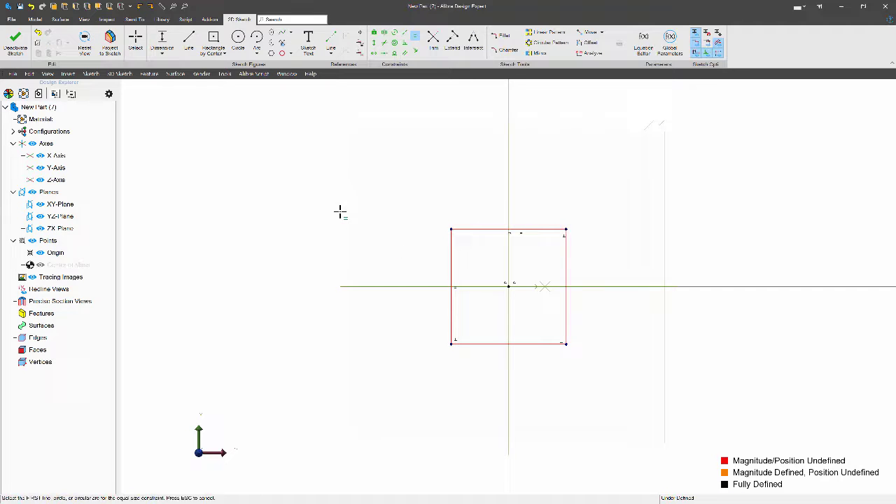
# Step: Dimension the square's upper edge and set its length to 1.5 in
pyautogui.click(167, 43)
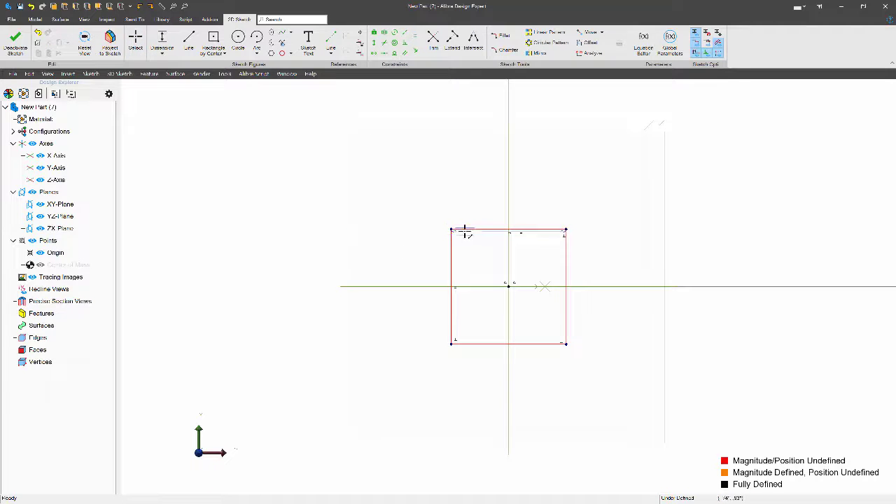
pyautogui.click(465, 232)
pyautogui.click(466, 189)
pyautogui.write('1')
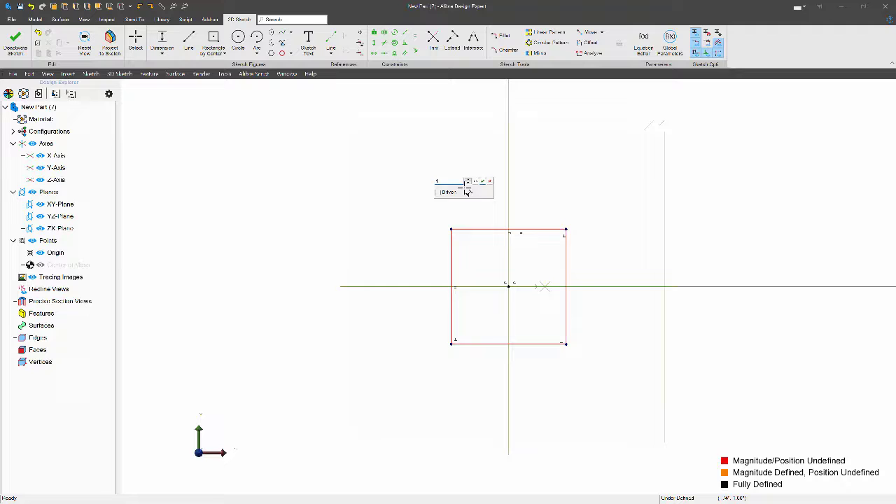
pyautogui.write('.5')
pyautogui.press('Return')
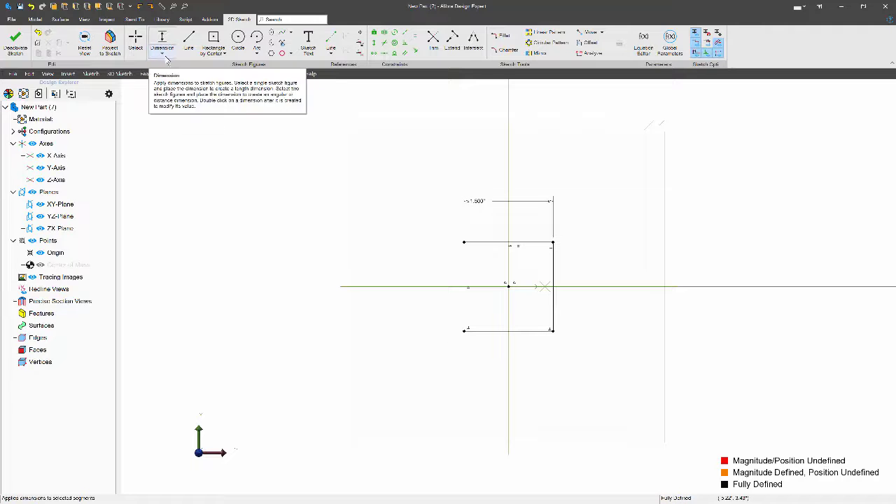
# Step: Sketch a circle around the square, centred on the origin, and set its diameter to 2.5 in
pyautogui.click(238, 41)
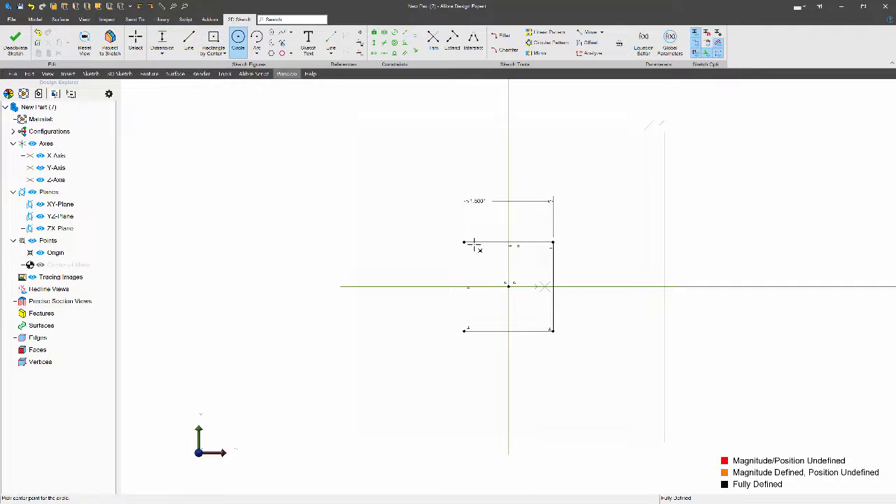
pyautogui.click(509, 285)
pyautogui.click(585, 230)
pyautogui.press('Escape')
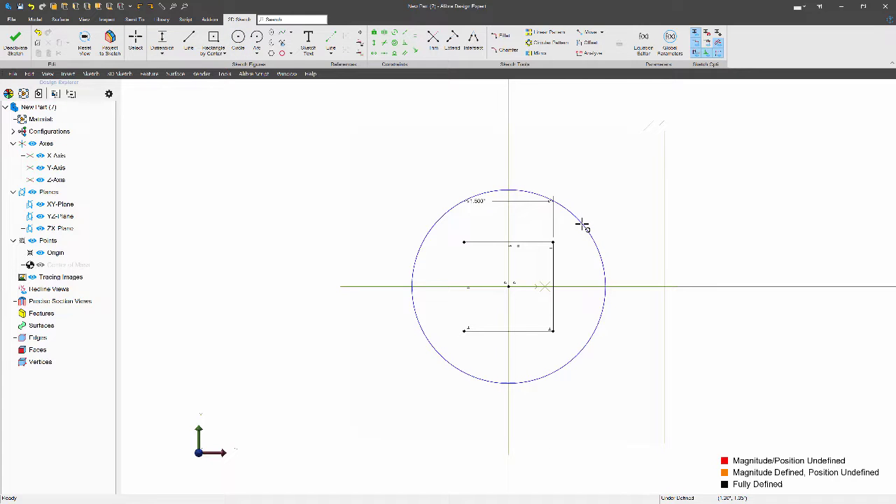
pyautogui.click(583, 224)
pyautogui.click(622, 193)
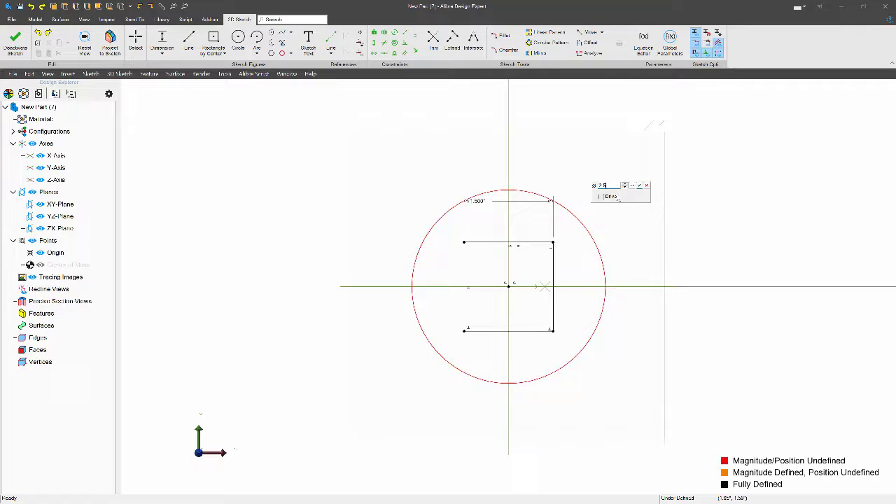
pyautogui.write('2.5')
pyautogui.press('Return')
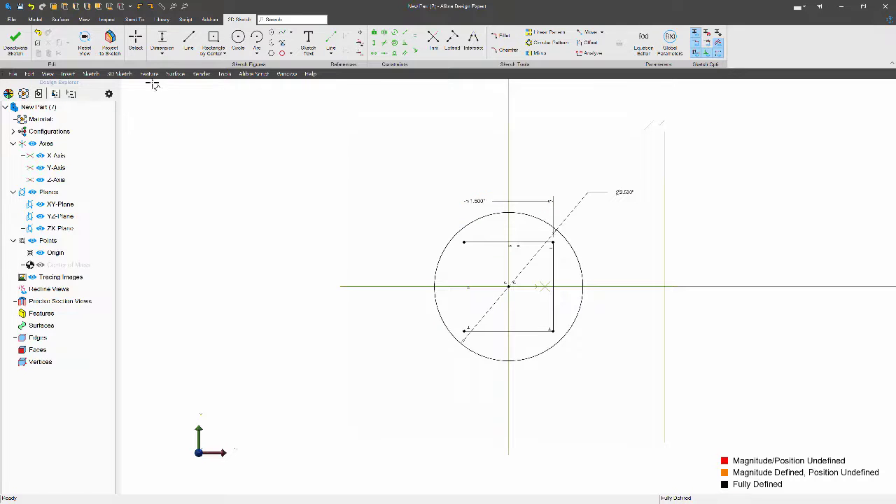
# Step: Finish the sketch and extrude the profile with a depth of 5 in
pyautogui.click(15, 44)
pyautogui.click(82, 40)
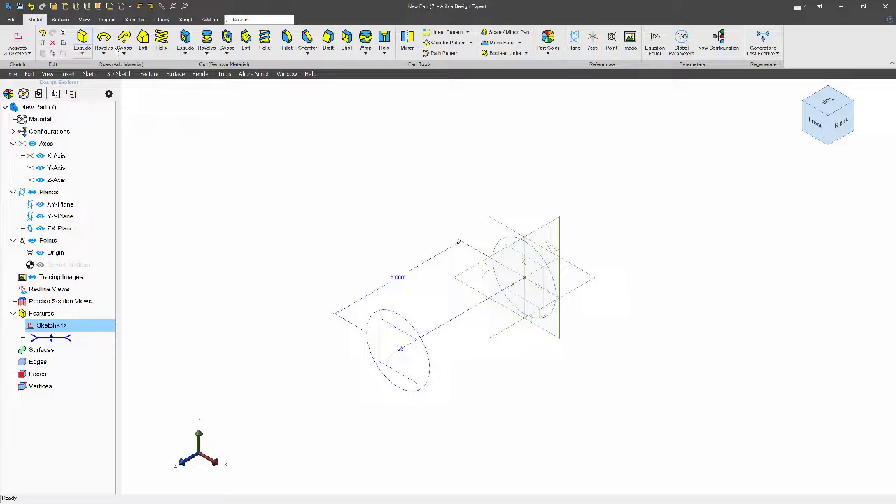
pyautogui.press('Return')
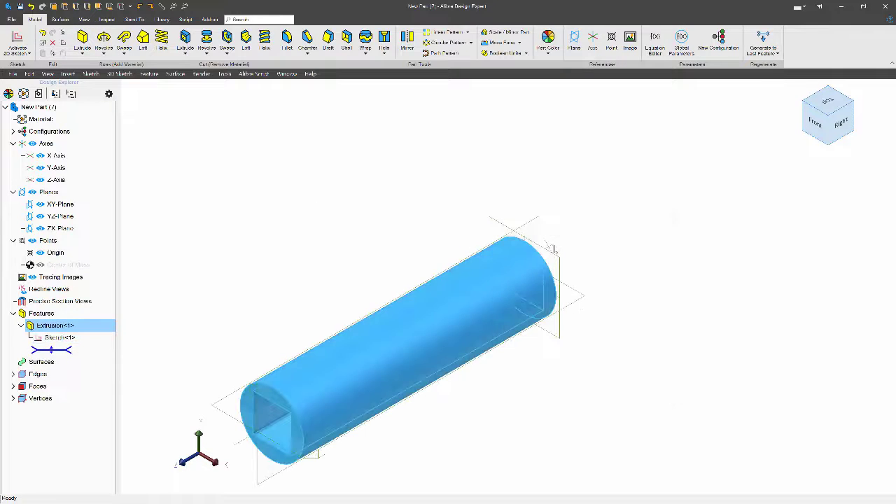
# Step: Start a sketch on the tube's front end face and draw a diagonal reference line from the origin up past the square's upper-right corner
pyautogui.click(252, 413)
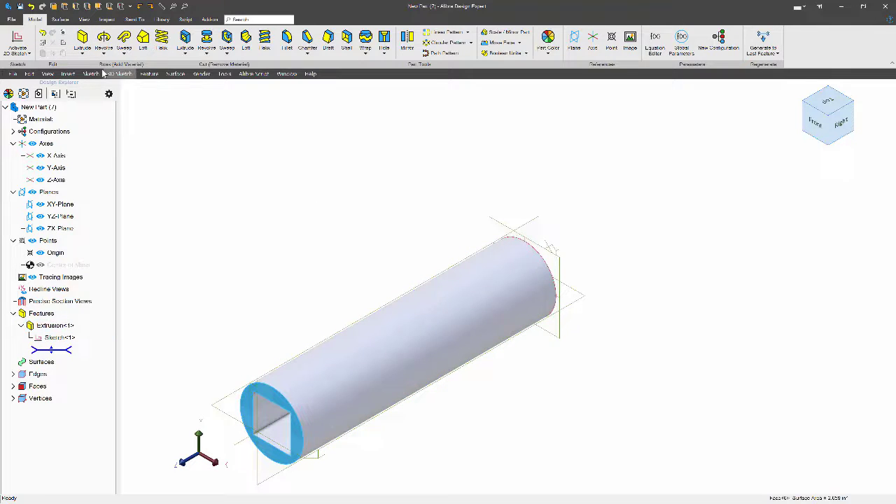
pyautogui.click(6, 43)
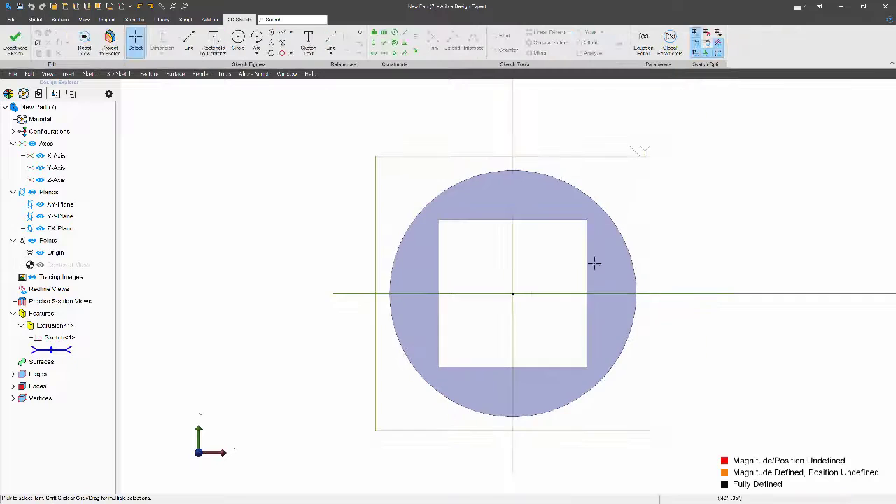
pyautogui.click(332, 40)
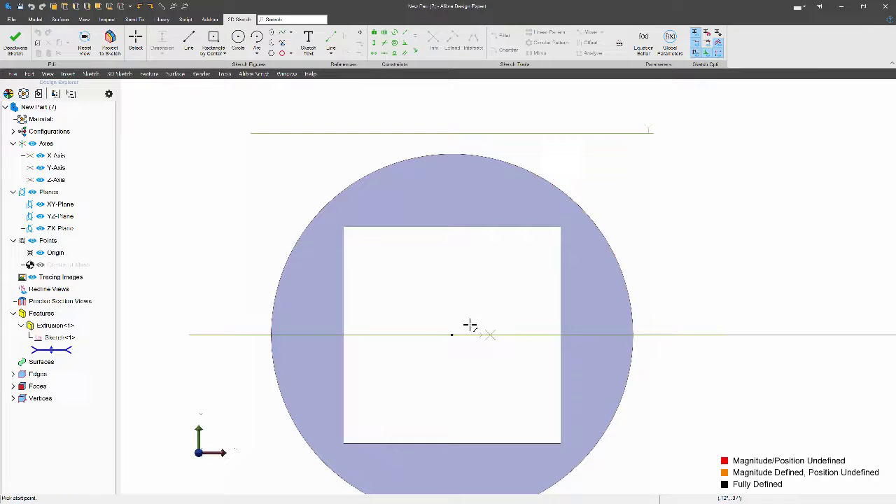
pyautogui.click(452, 335)
pyautogui.scroll(-4, 398, 426)
pyautogui.click(663, 136)
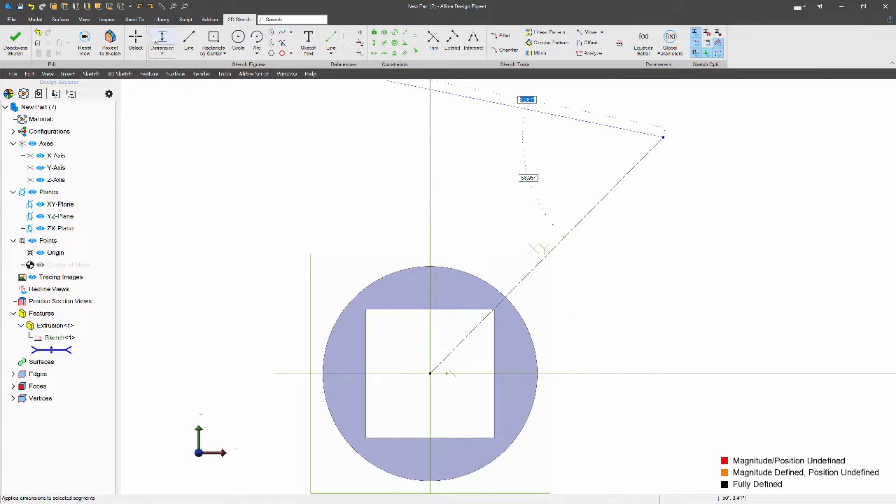
# Step: Dimension the angle between the reference line and the square hole's right edge and set it to 135°
pyautogui.click(160, 38)
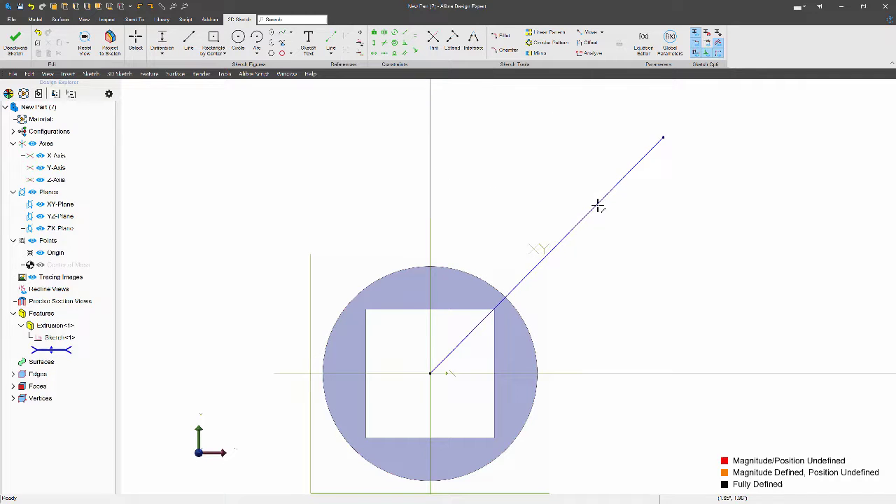
pyautogui.click(598, 205)
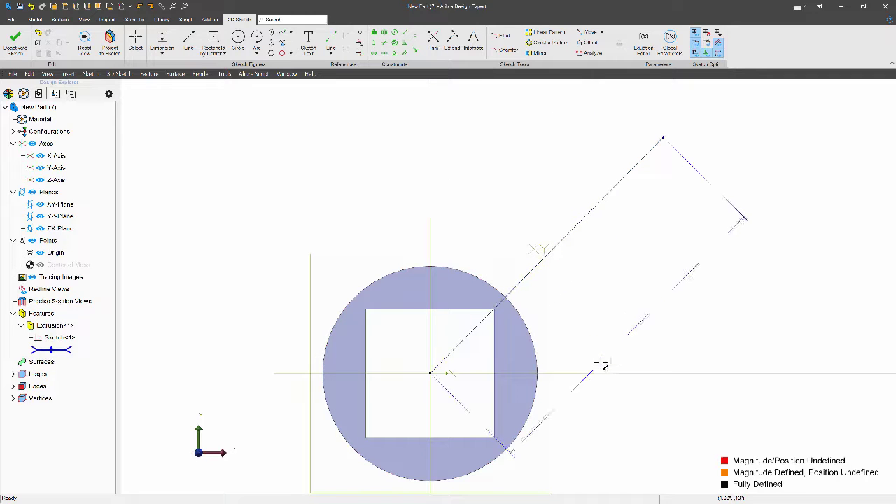
pyautogui.click(492, 376)
pyautogui.click(617, 300)
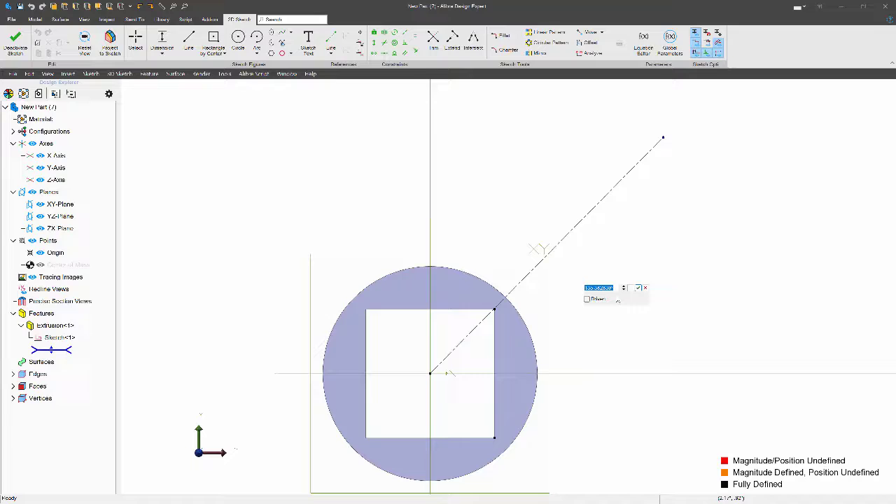
pyautogui.write('135')
pyautogui.press('Return')
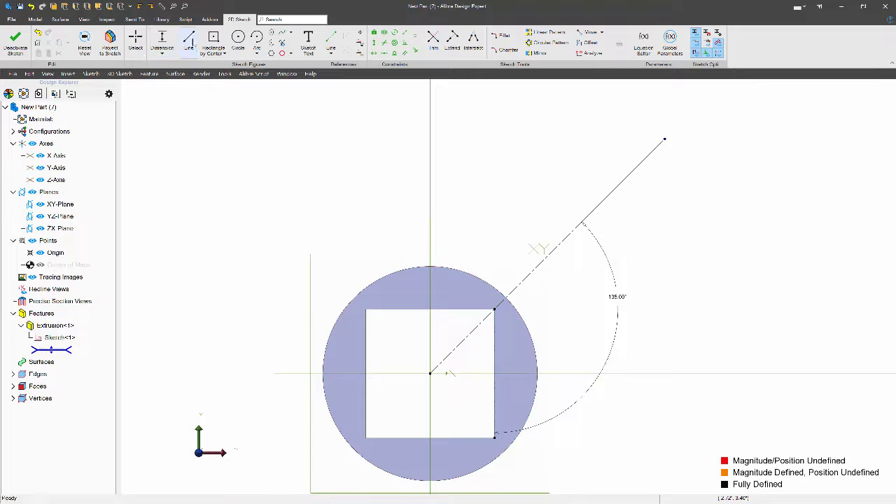
# Step: Sketch a stepped line chain from the circle's edge: diagonally outward, up, left, up, and right to end on the reference line
pyautogui.click(189, 42)
pyautogui.click(487, 287)
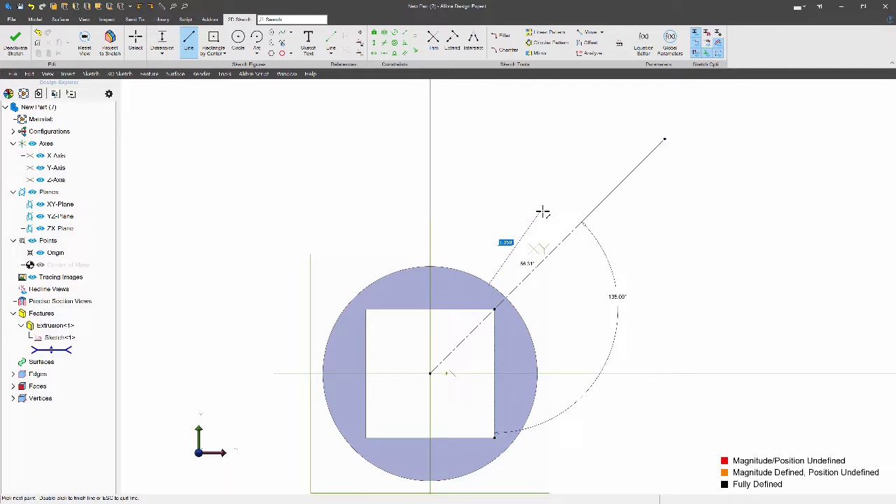
pyautogui.click(535, 231)
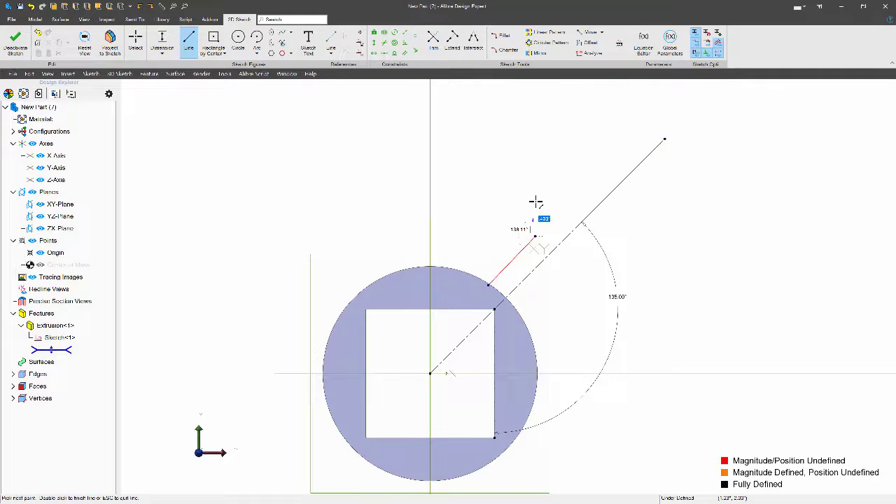
pyautogui.click(534, 201)
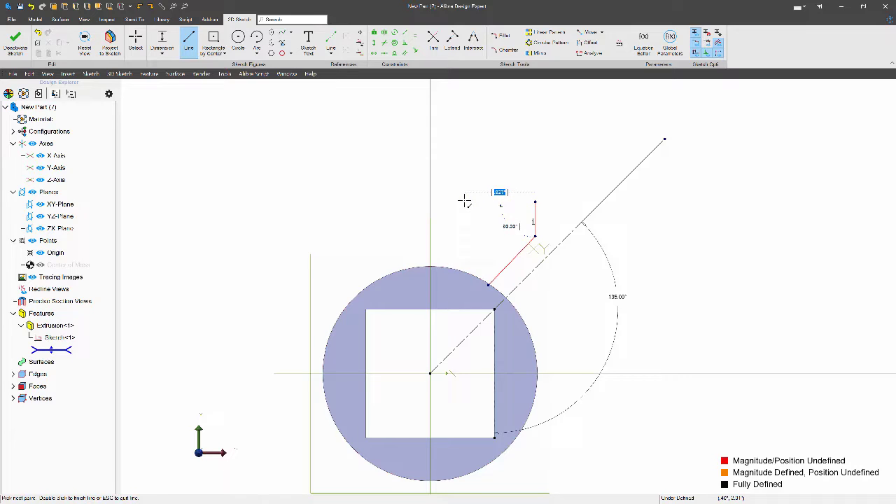
pyautogui.click(464, 171)
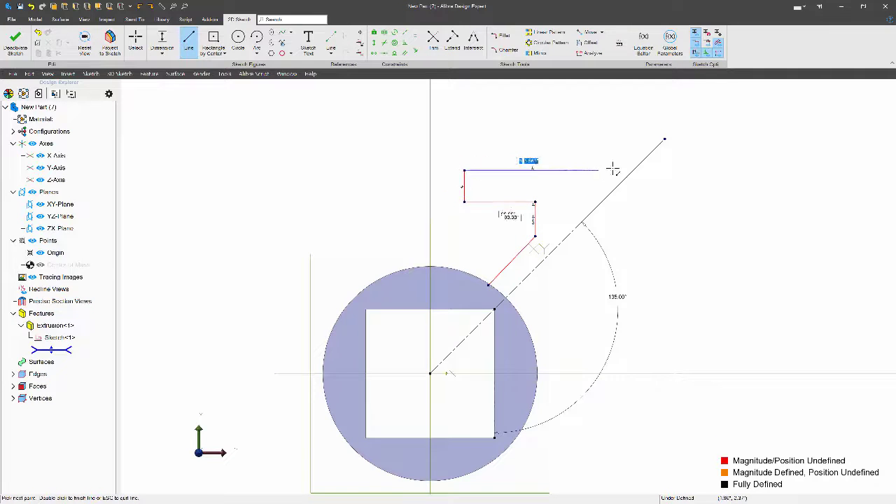
pyautogui.click(632, 170)
pyautogui.press('Escape')
pyautogui.press('Escape')
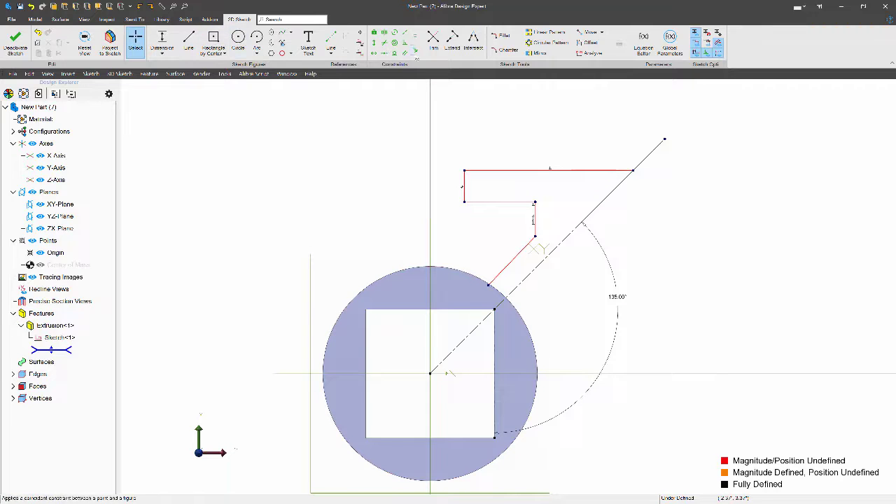
# Step: Make the line chain's lower endpoint coincident with the outer circular edge and shift it slightly along that edge
pyautogui.click(416, 51)
pyautogui.click(488, 284)
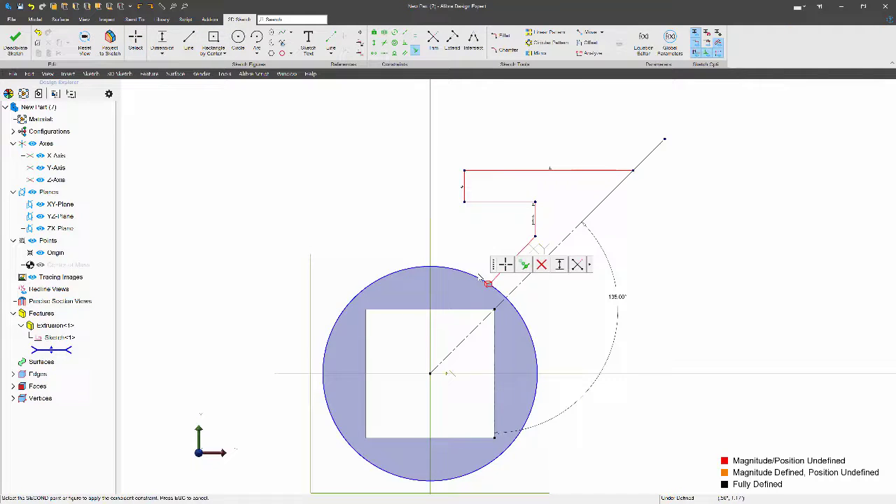
pyautogui.click(474, 275)
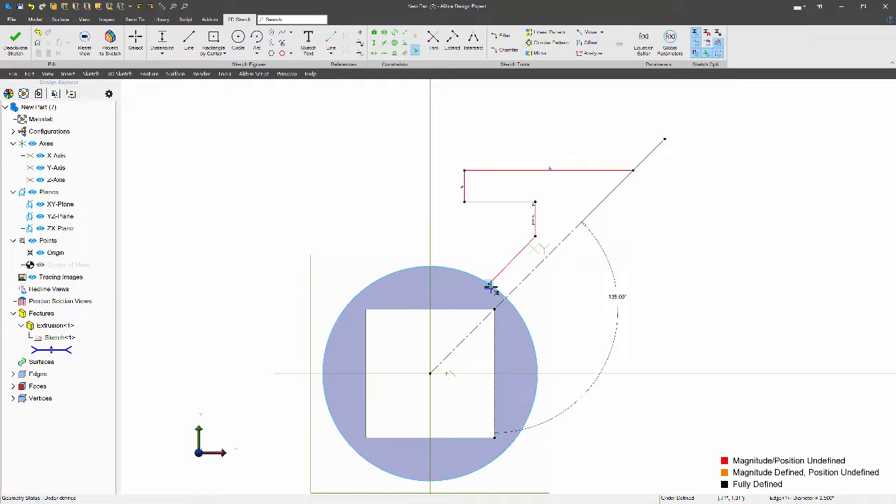
pyautogui.click(489, 285)
pyautogui.press('Escape')
pyautogui.moveTo(489, 283)
pyautogui.mouseDown()
pyautogui.moveTo(463, 261)
pyautogui.moveTo(485, 282)
pyautogui.mouseUp()
# Step: Constrain the chain's lower diagonal line parallel to the diagonal reference line
pyautogui.click(404, 52)
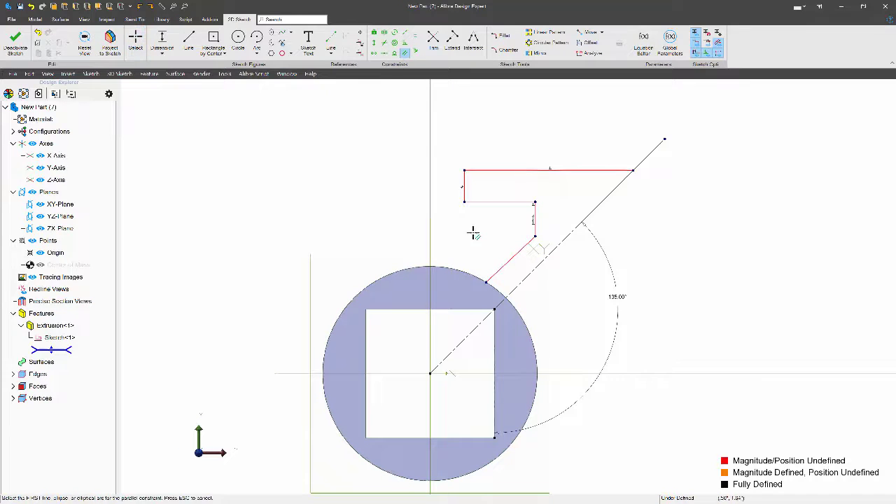
pyautogui.click(504, 264)
pyautogui.click(524, 276)
pyautogui.press('Escape')
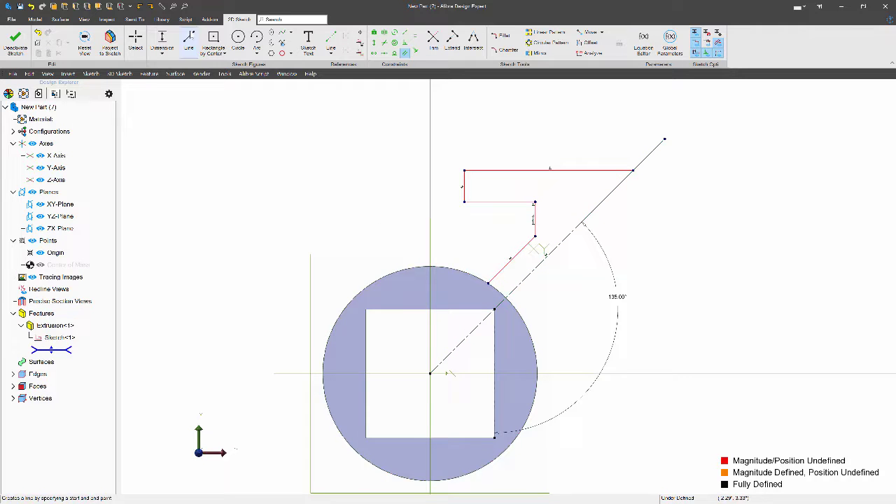
# Step: Dimension the horizontal distance from the origin to the chain's short left vertical line and set it to 0.4 in
pyautogui.press('d')
pyautogui.click(463, 182)
pyautogui.click(430, 373)
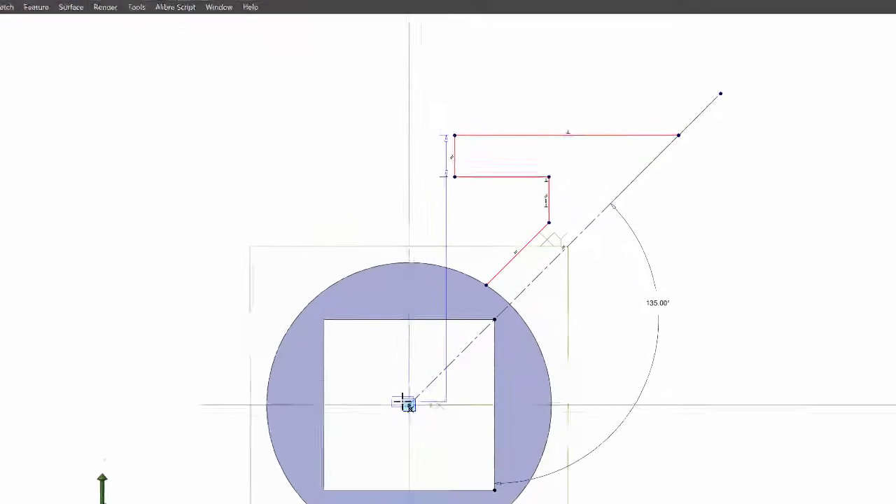
pyautogui.click(456, 117)
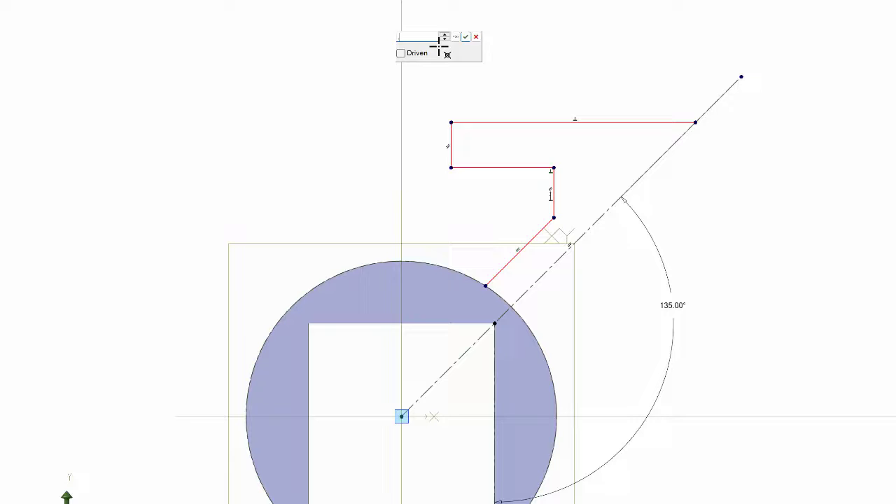
pyautogui.press('Return')
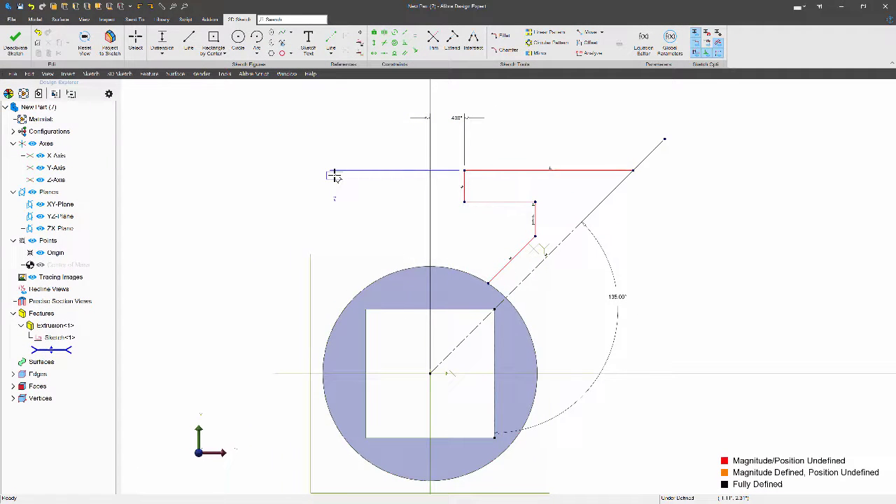
# Step: Dimension the chain's short left vertical line as 0.125 in and the vertical distance from the origin to its lower end as 2 in
pyautogui.click(336, 178)
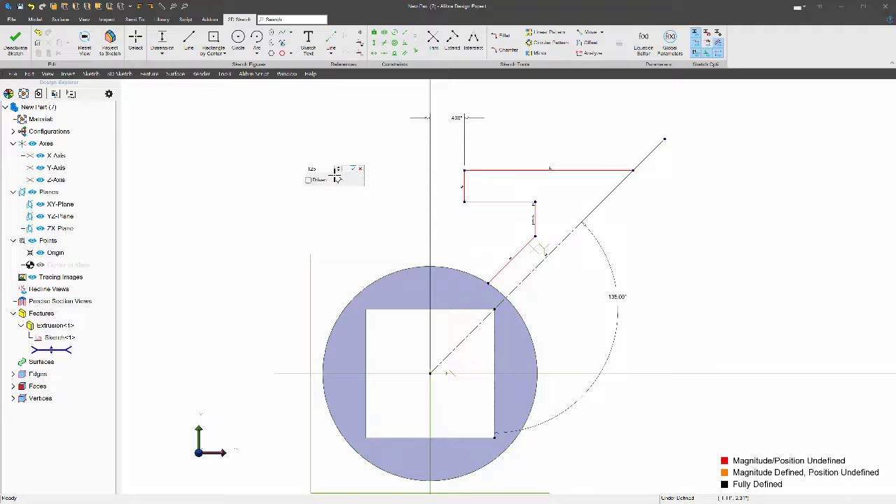
pyautogui.press('Return')
pyautogui.click(486, 282)
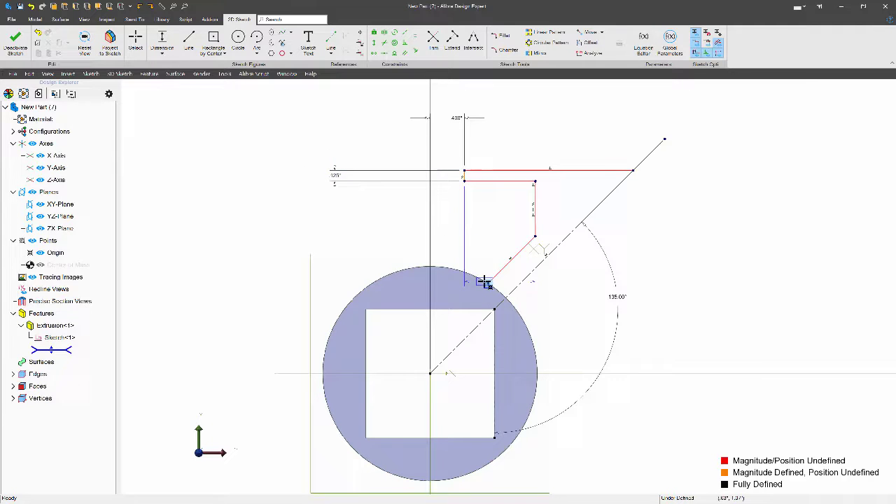
pyautogui.click(430, 373)
pyautogui.click(300, 278)
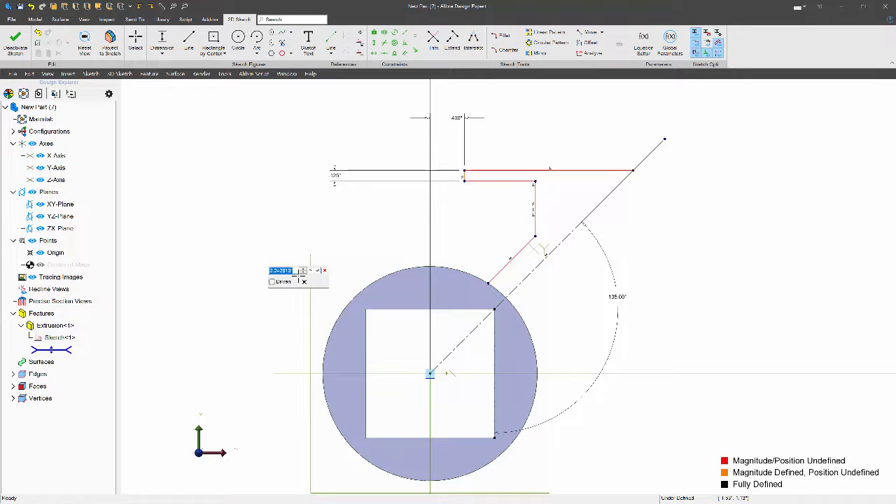
pyautogui.write('2')
pyautogui.press('Return')
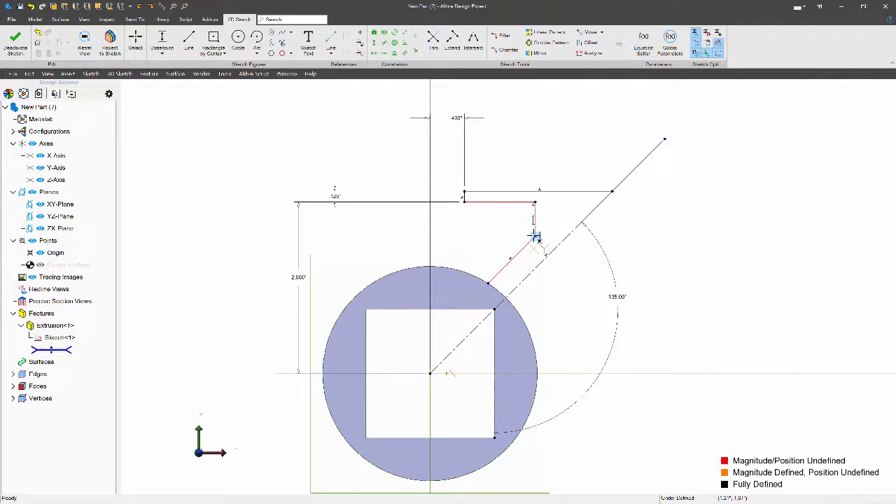
# Step: Dimension the inner vertical line 1.25 in horizontally from the origin, and space the lower diagonal line 0.25 in from the diagonal reference line
pyautogui.click(434, 377)
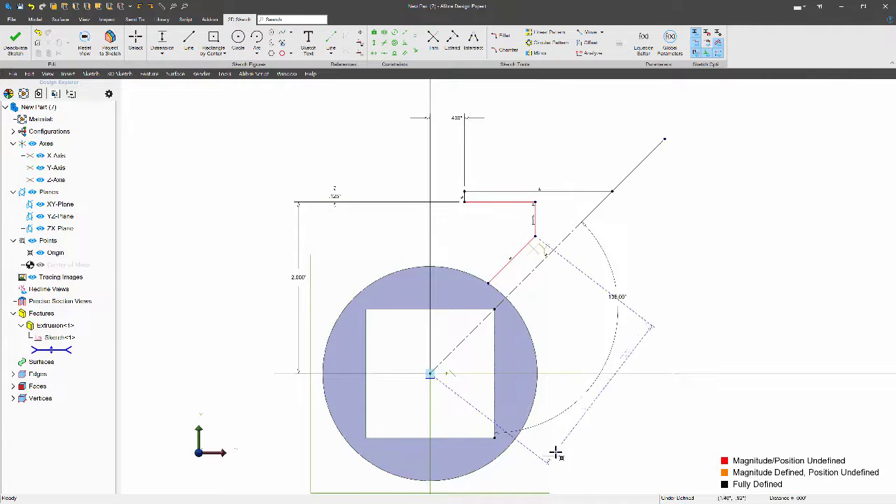
pyautogui.click(517, 463)
pyautogui.write('1.25')
pyautogui.press('Return')
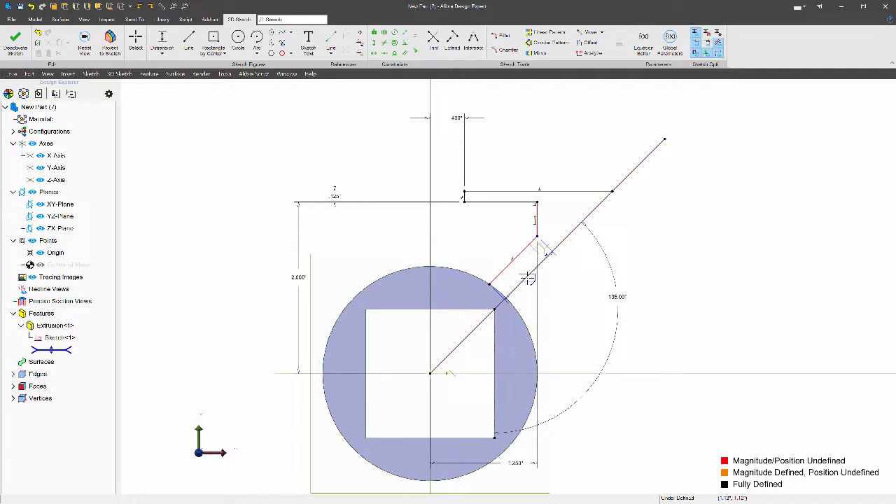
pyautogui.click(576, 301)
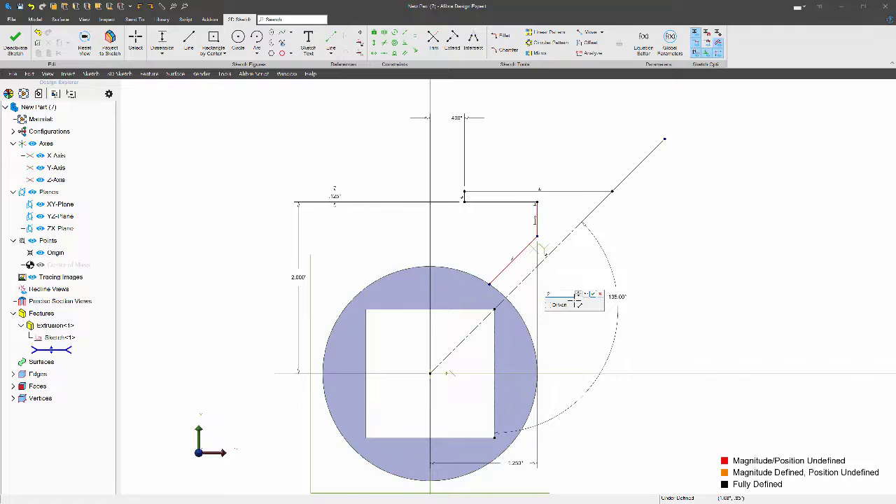
pyautogui.press('Return')
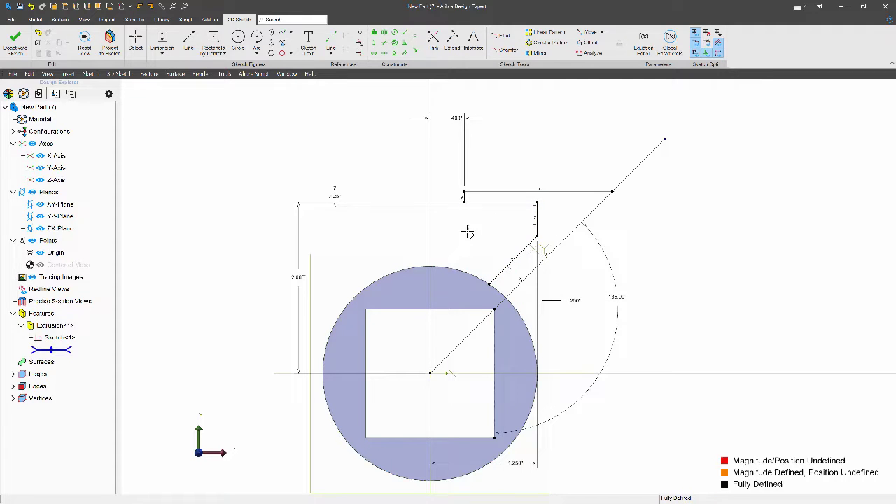
# Step: Draw a circular arc centered on the origin from the chain's lower endpoint to the diagonal reference line
pyautogui.click(257, 41)
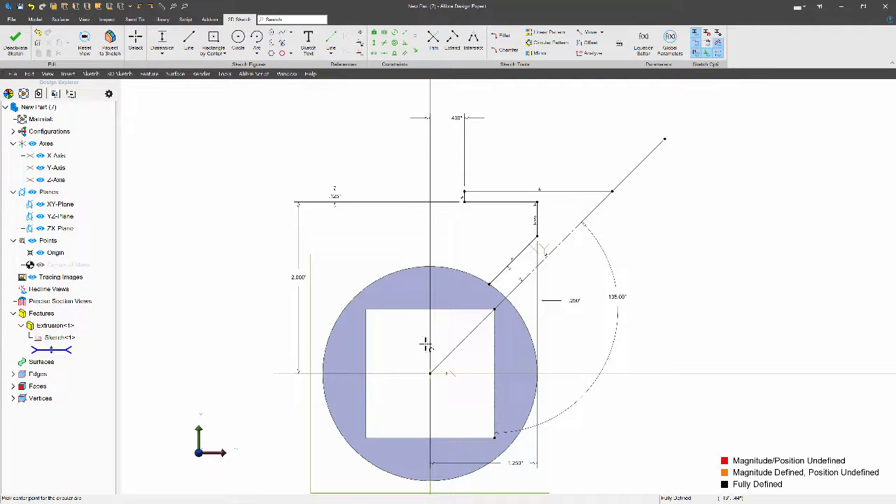
pyautogui.click(430, 375)
pyautogui.click(499, 288)
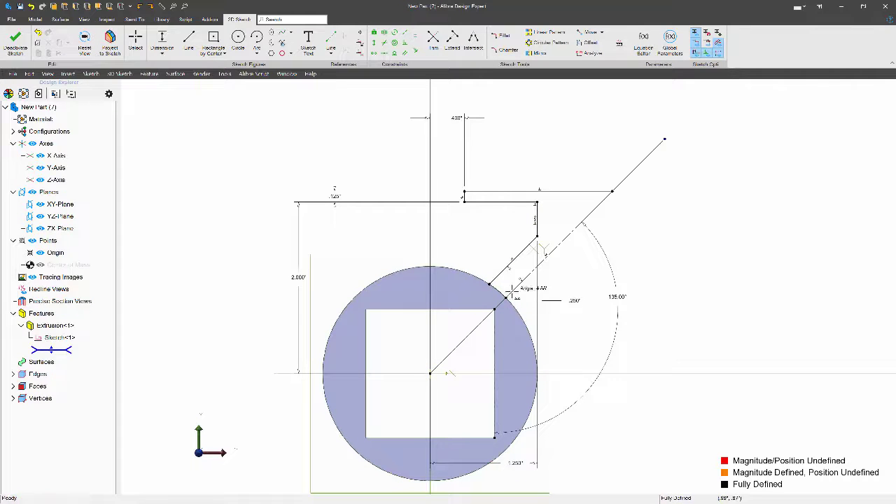
pyautogui.press('Escape')
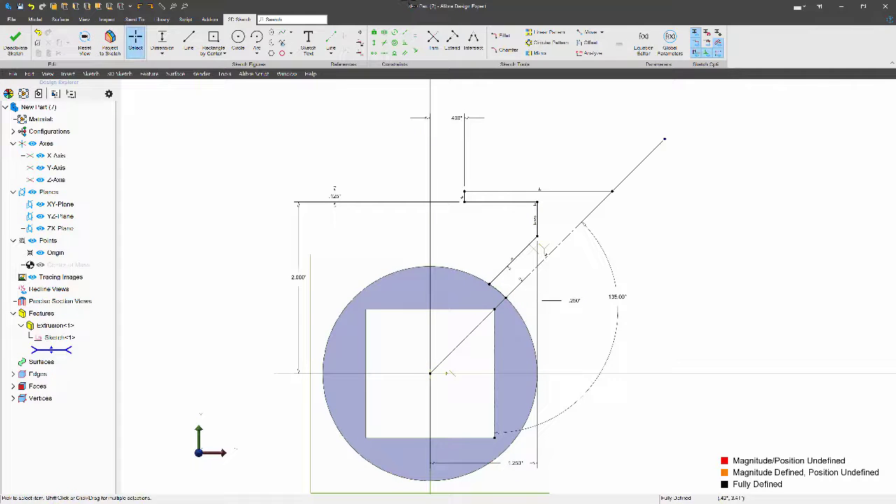
# Step: Mirror the stepped line chain and its closing arc across the diagonal reference line
pyautogui.click(538, 53)
pyautogui.moveTo(435, 139)
pyautogui.mouseDown()
pyautogui.moveTo(539, 238)
pyautogui.moveTo(644, 312)
pyautogui.moveTo(669, 313)
pyautogui.mouseUp()
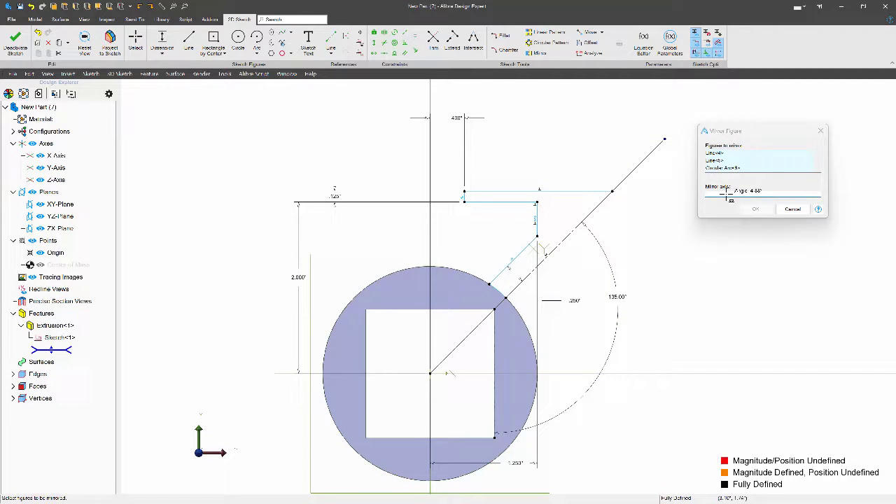
pyautogui.click(637, 167)
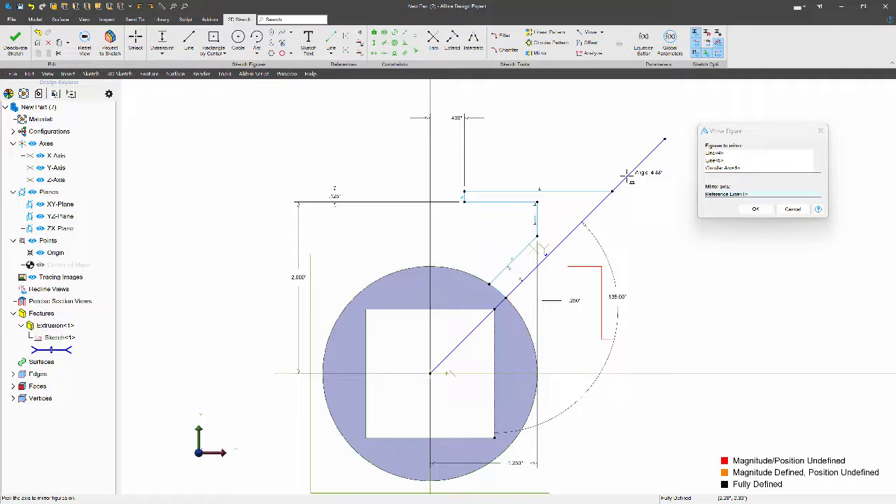
pyautogui.click(753, 208)
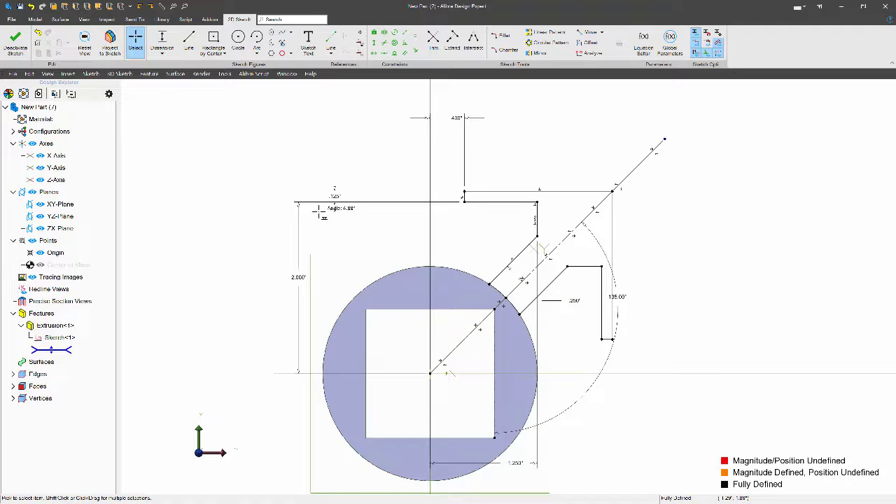
# Step: Finish the sketch and extrude the corner-arm profile as a boss to a 10 in depth, reversed to run along the tube
pyautogui.click(11, 38)
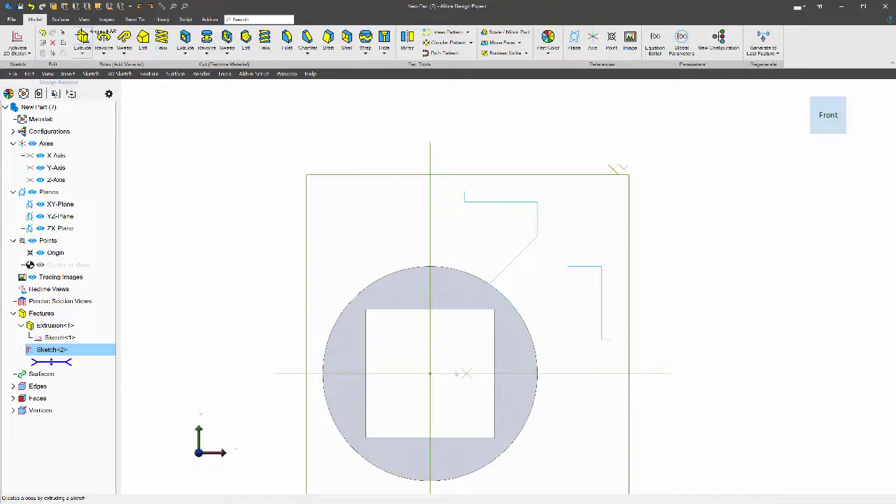
pyautogui.click(82, 38)
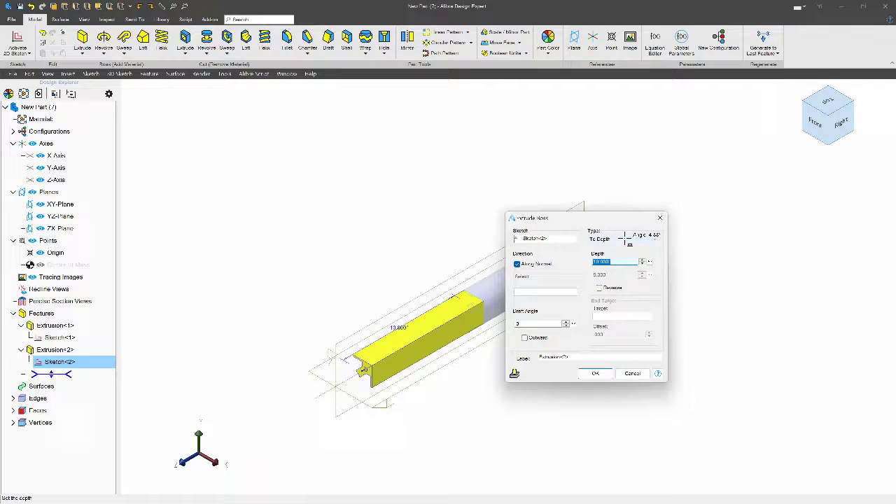
pyautogui.click(599, 287)
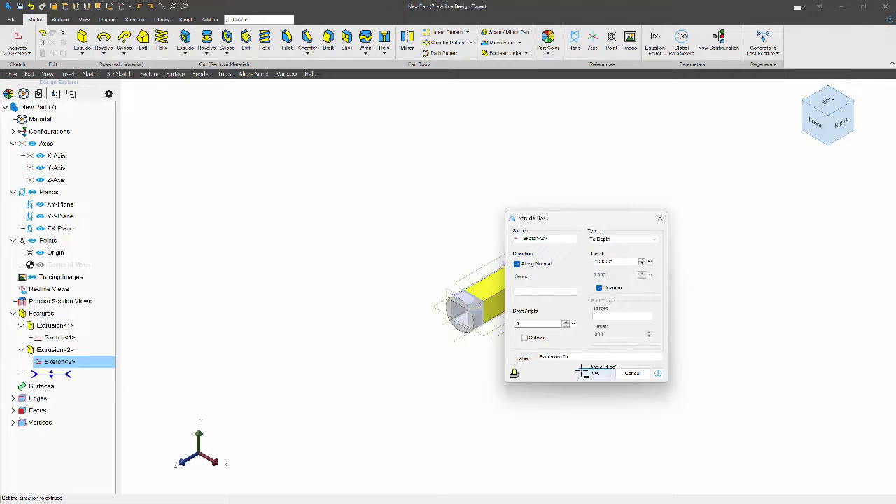
pyautogui.click(593, 373)
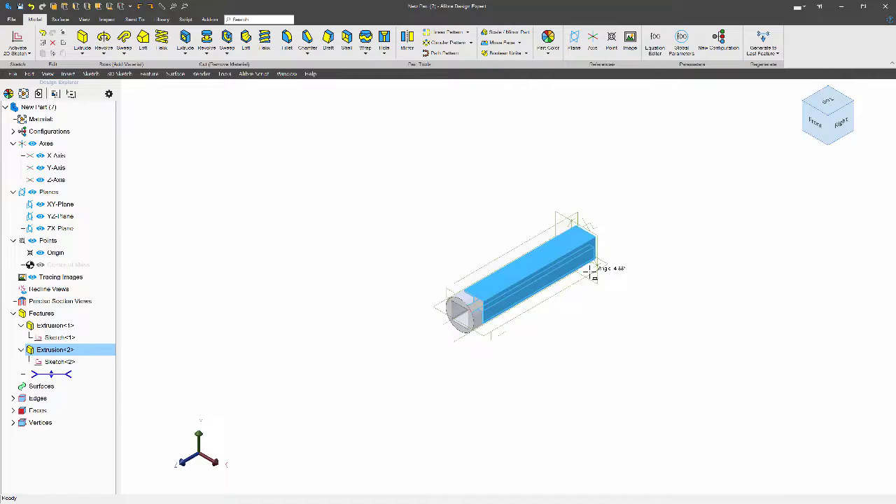
# Step: Mirror the corner-arm extrusion about the ZX-Plane with Mirror Geometry enabled
pyautogui.click(485, 334)
pyautogui.moveTo(485, 335); pyautogui.dragTo(492, 333, button='middle')
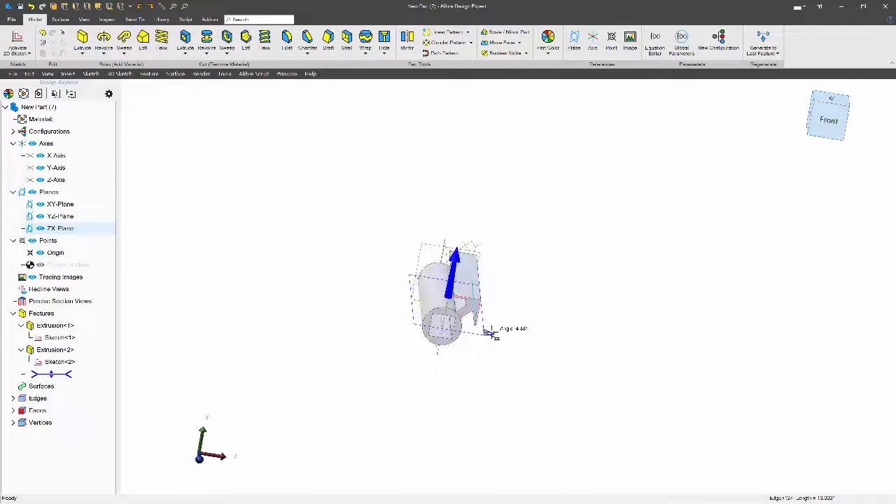
pyautogui.scroll(10, 447, 311)
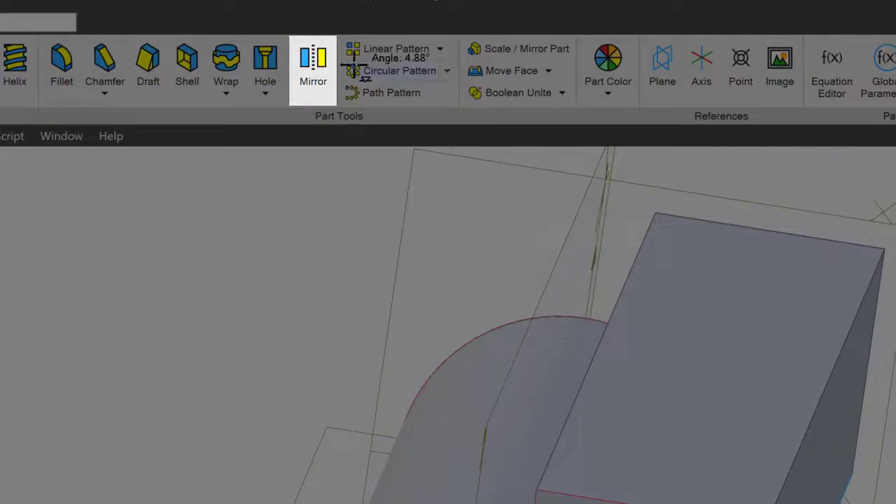
pyautogui.click(313, 44)
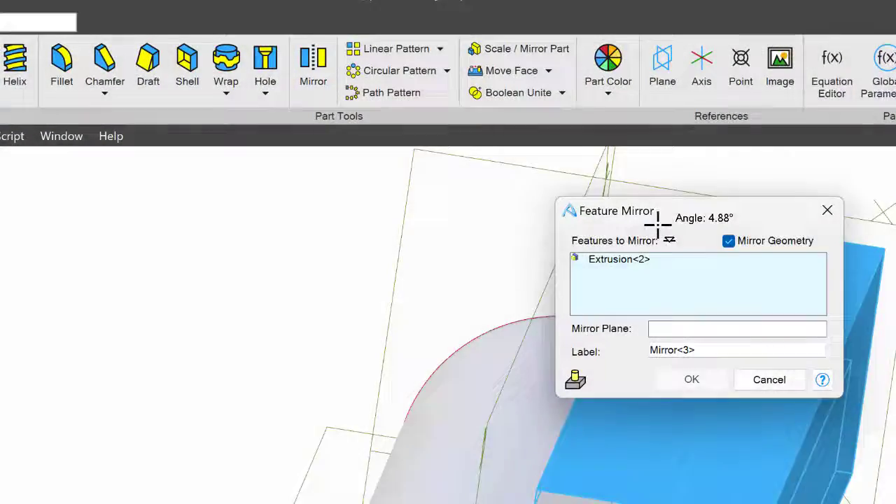
pyautogui.moveTo(658, 224); pyautogui.dragTo(19, 187)
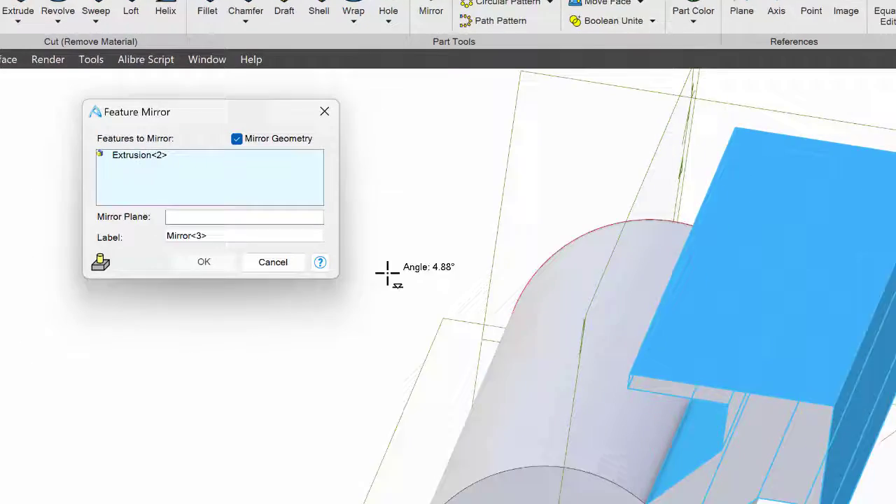
pyautogui.click(572, 394)
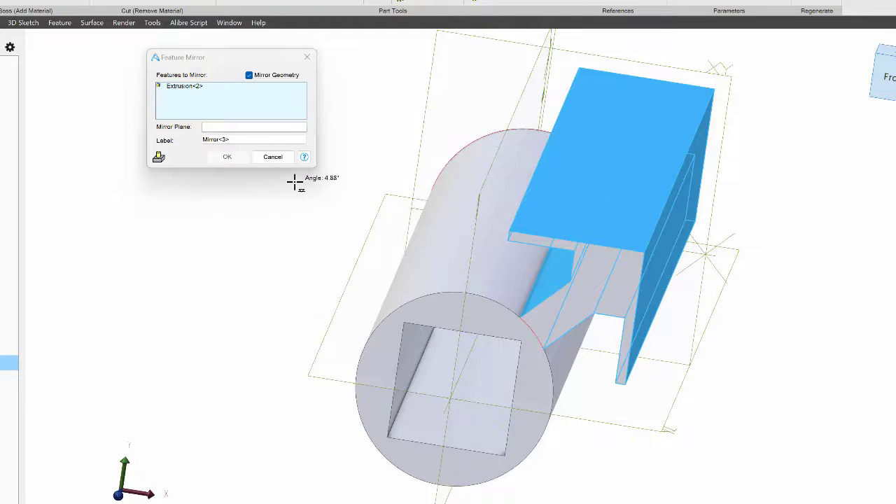
pyautogui.click(256, 127)
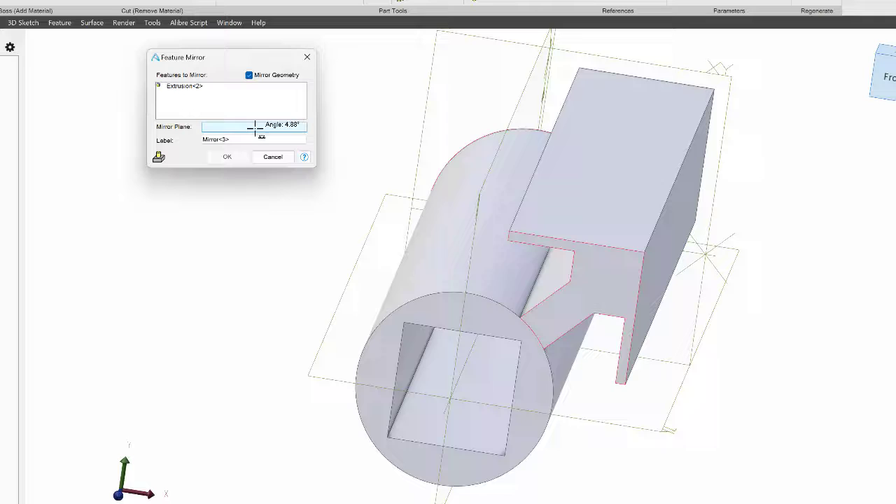
pyautogui.click(603, 420)
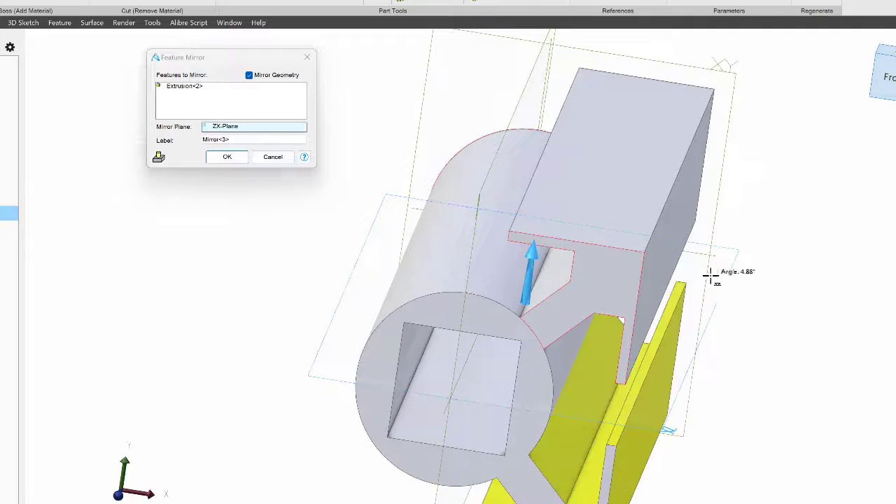
pyautogui.scroll(-2, 704, 255)
pyautogui.scroll(2, 688, 403)
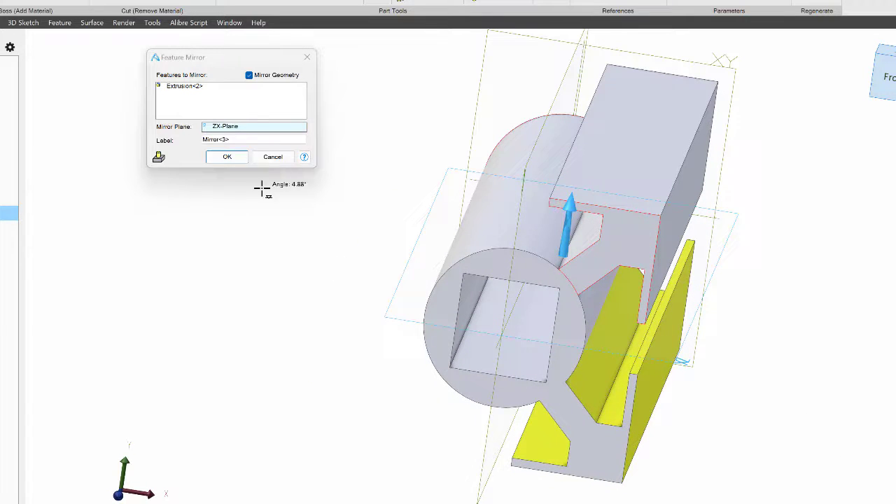
pyautogui.click(219, 157)
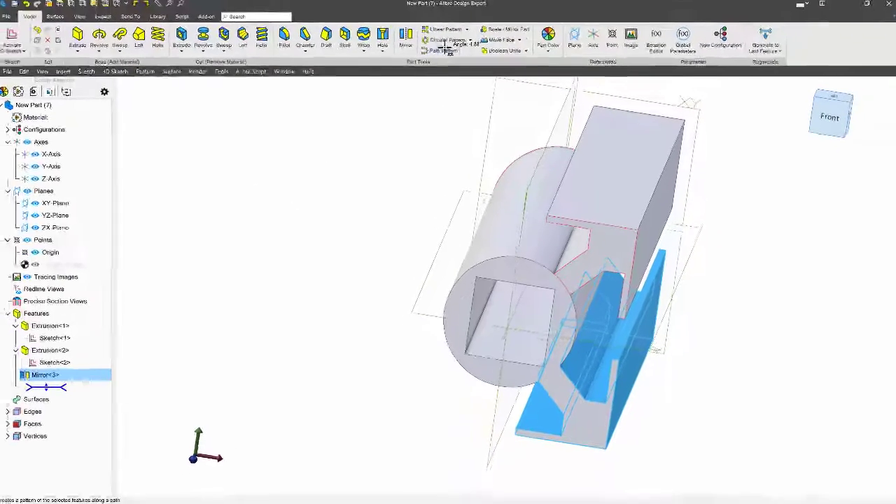
# Step: Mirror both the first mirrored arm and the original corner-arm extrusion about the YZ-Plane
pyautogui.click(409, 37)
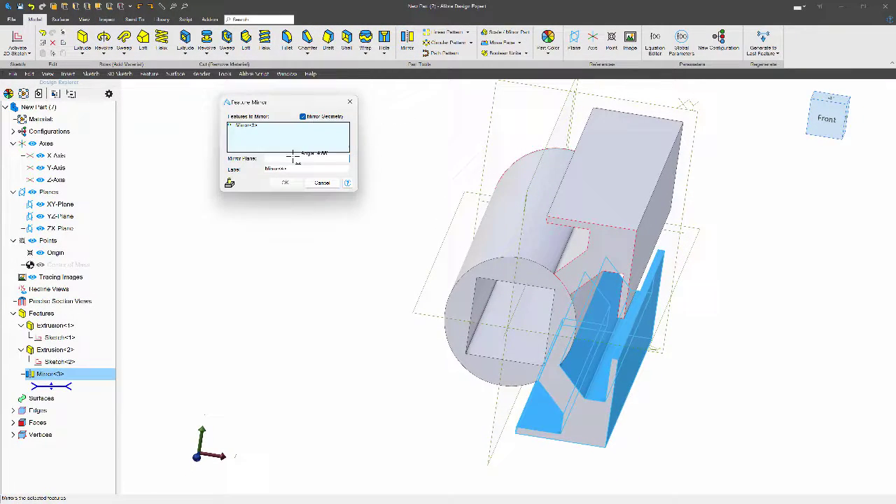
pyautogui.click(569, 120)
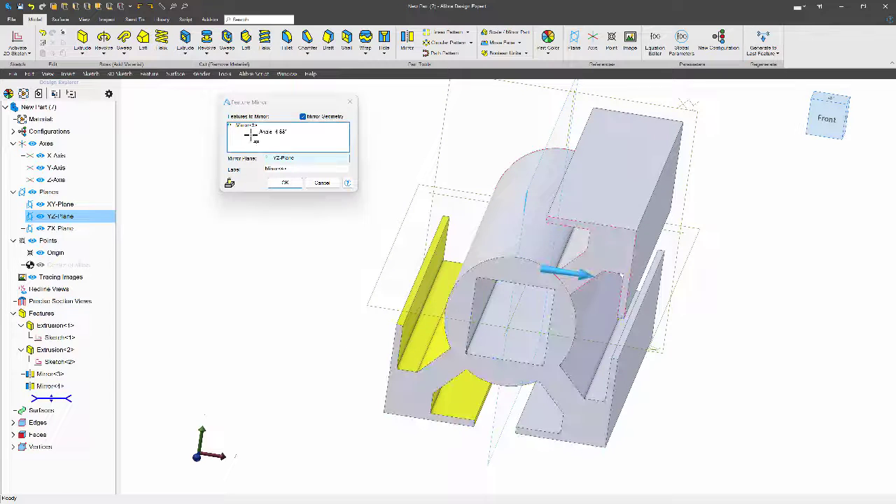
pyautogui.click(263, 136)
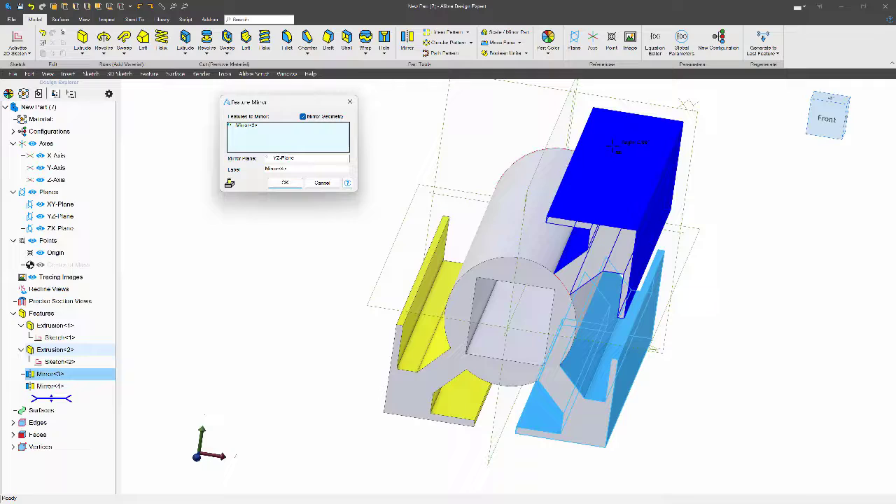
pyautogui.click(577, 112)
pyautogui.moveTo(329, 282)
pyautogui.mouseDown(button='middle')
pyautogui.moveTo(335, 272)
pyautogui.moveTo(323, 277)
pyautogui.mouseUp(button='middle')
pyautogui.click(277, 184)
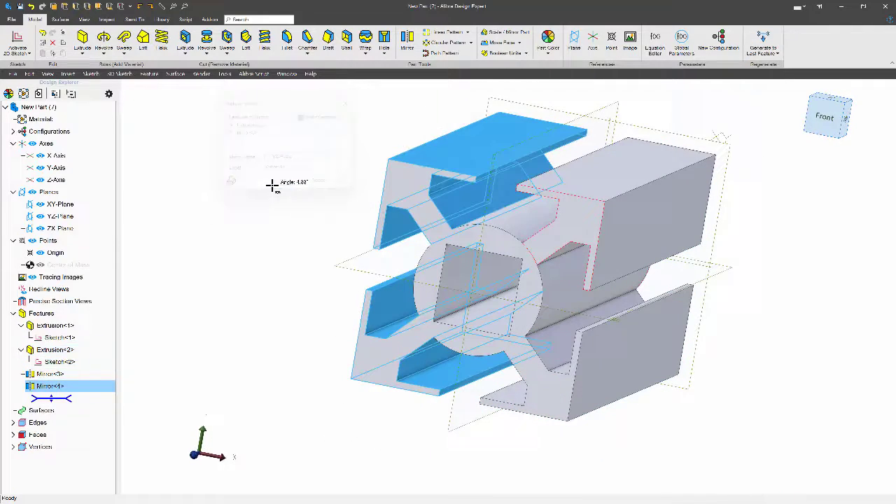
pyautogui.click(272, 185)
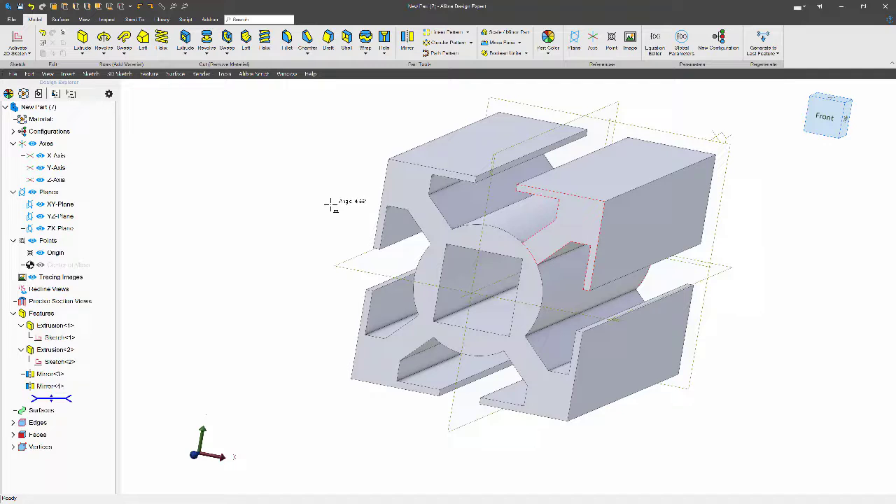
# Step: Delete both mirror features, leaving only the two extrusions
pyautogui.rightClick(46, 386)
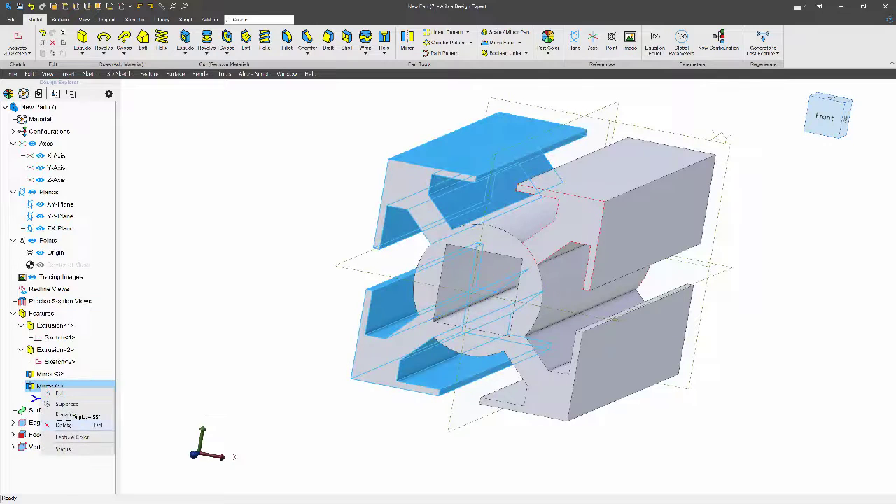
pyautogui.click(63, 424)
pyautogui.rightClick(48, 374)
pyautogui.click(62, 415)
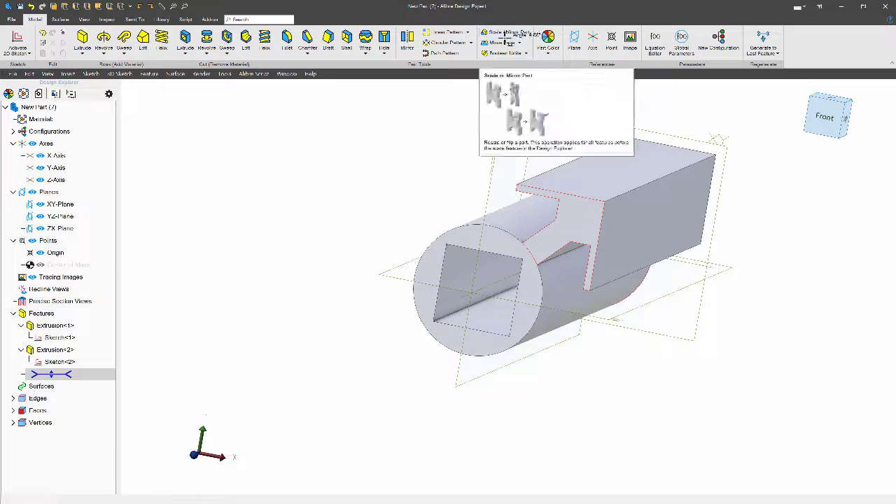
pyautogui.click(406, 39)
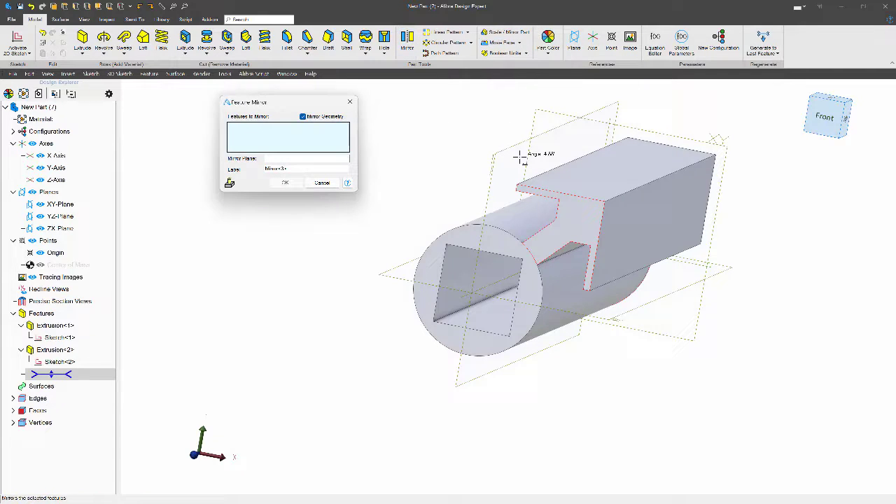
pyautogui.click(578, 193)
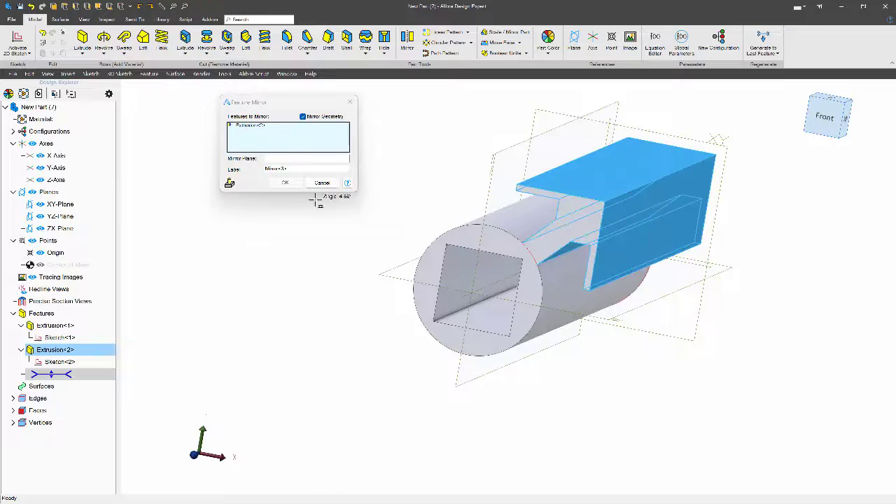
pyautogui.click(287, 159)
pyautogui.moveTo(470, 311); pyautogui.dragTo(474, 300, button='middle')
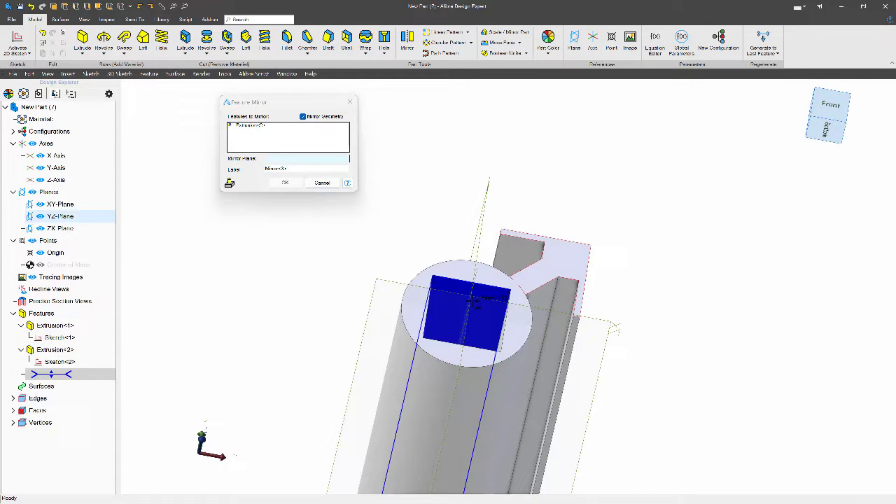
pyautogui.click(476, 297)
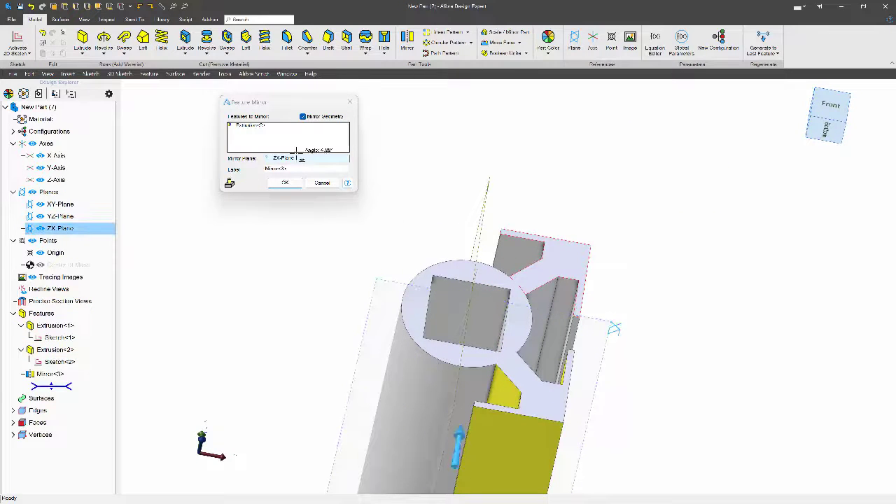
pyautogui.click(298, 160)
pyautogui.press('Delete')
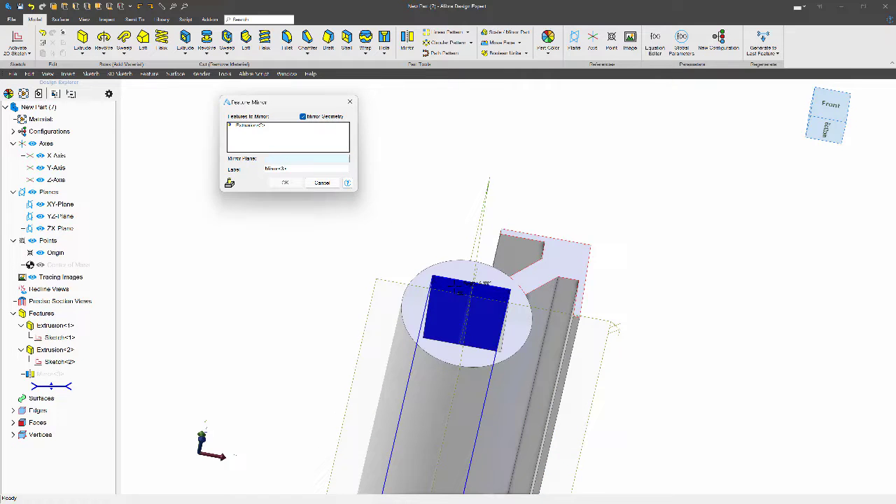
pyautogui.click(458, 292)
pyautogui.moveTo(464, 187); pyautogui.dragTo(501, 291, button='middle')
pyautogui.scroll(-3, 365, 165)
pyautogui.scroll(5, 396, 390)
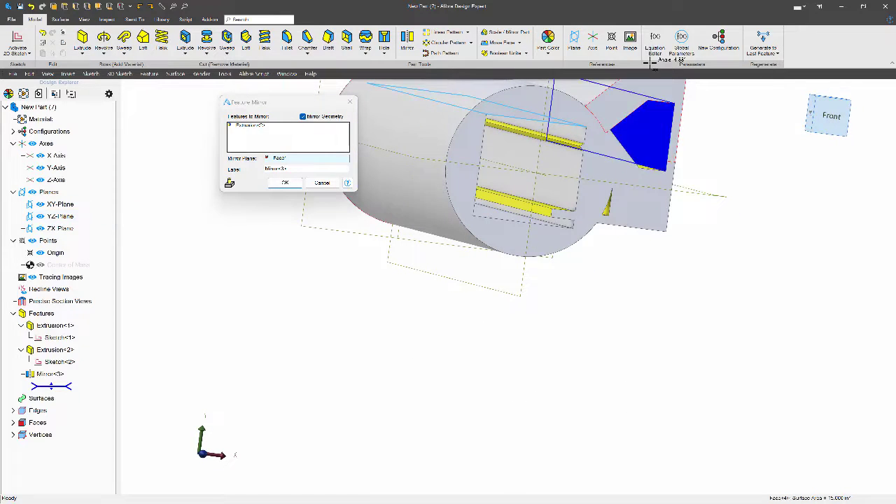
pyautogui.moveTo(488, 201); pyautogui.dragTo(313, 294, button='middle')
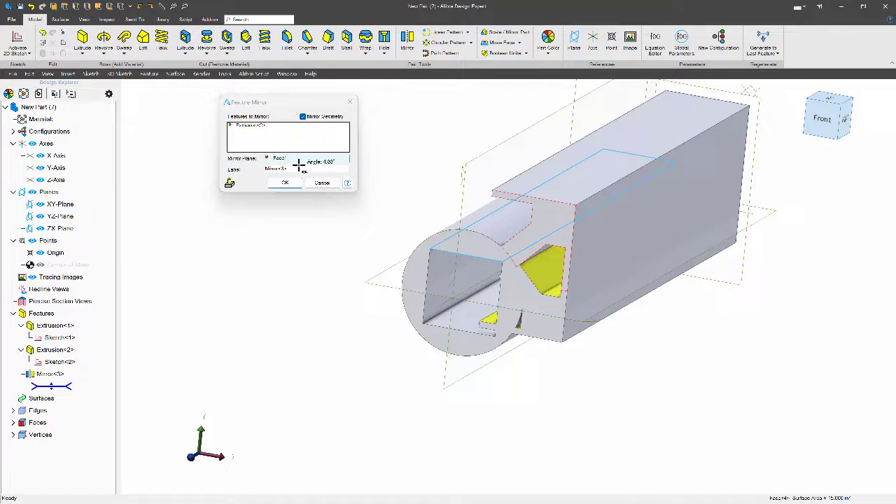
pyautogui.click(321, 182)
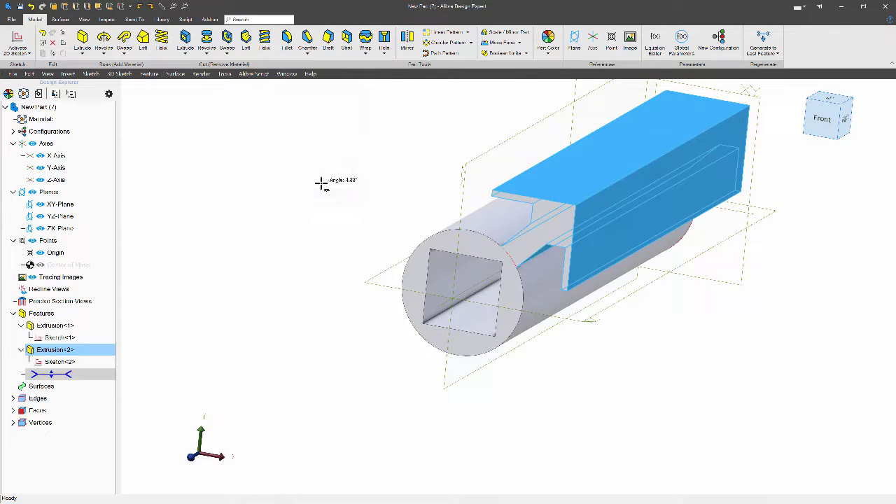
pyautogui.click(307, 249)
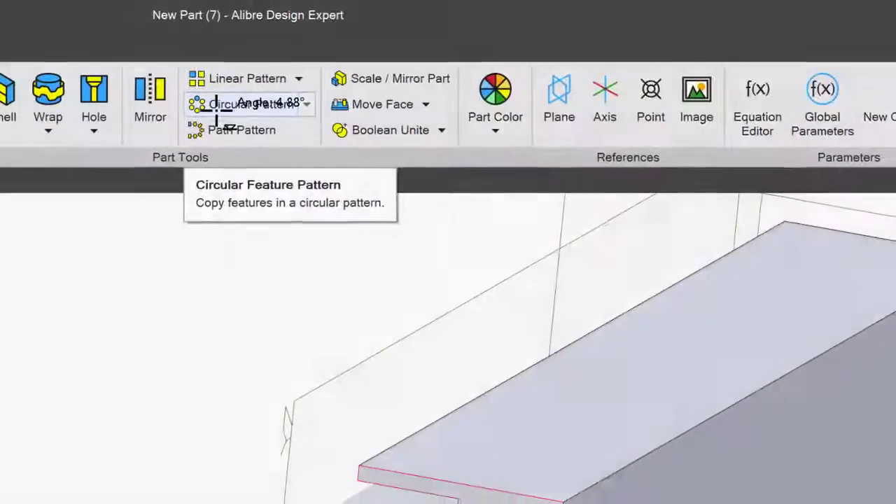
# Step: Set up a circular feature pattern of the corner-arm extrusion about the Z-Axis with 4 instances spaced 10° apart
pyautogui.click(428, 126)
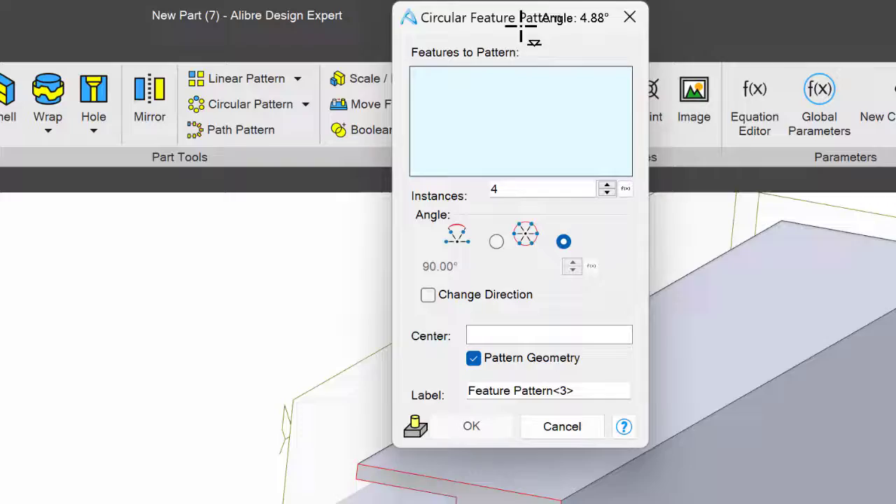
pyautogui.moveTo(522, 26); pyautogui.dragTo(139, 125)
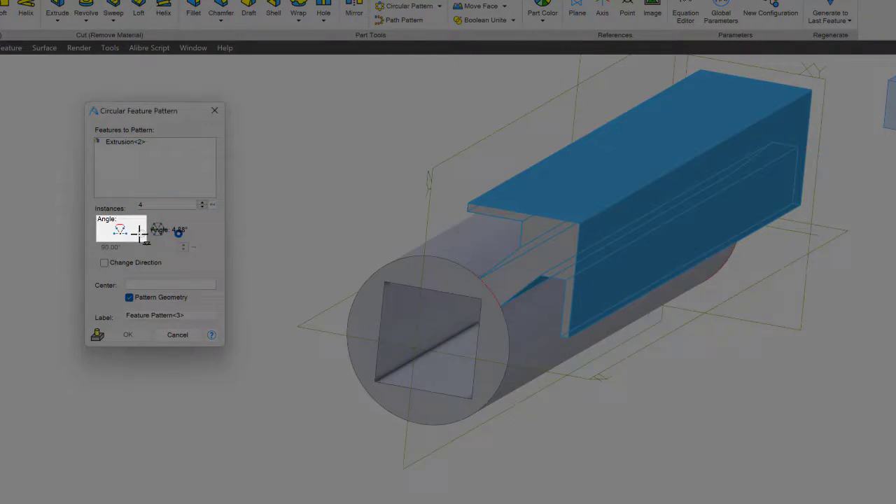
pyautogui.click(141, 233)
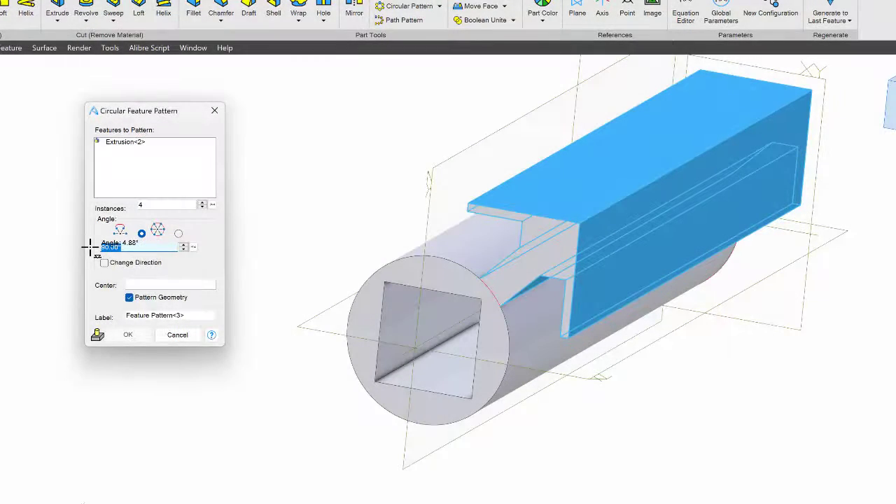
pyautogui.write('10')
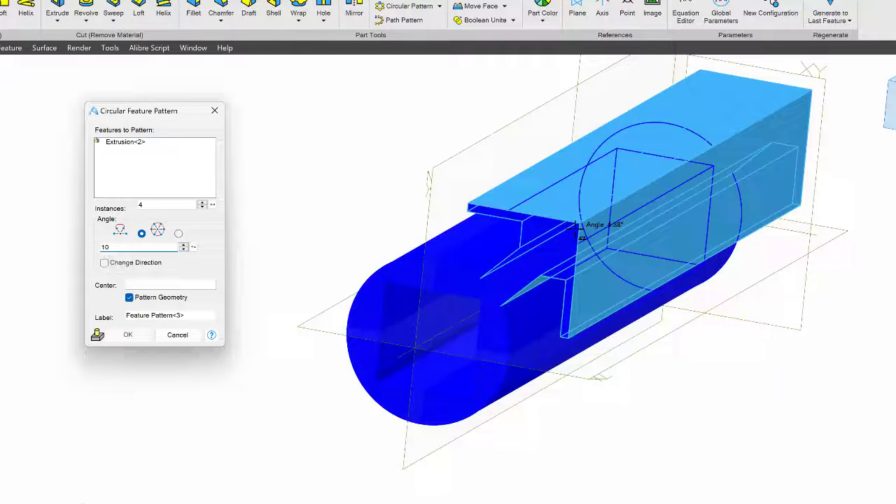
pyautogui.press('Tab')
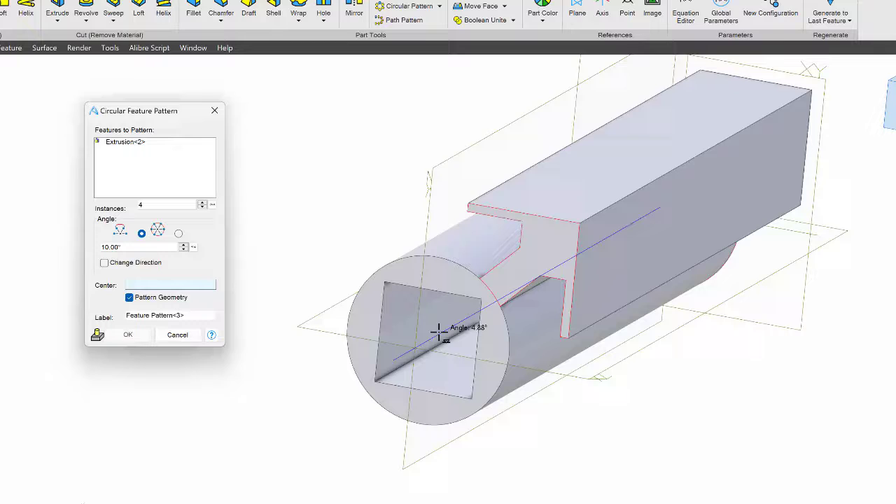
pyautogui.click(439, 332)
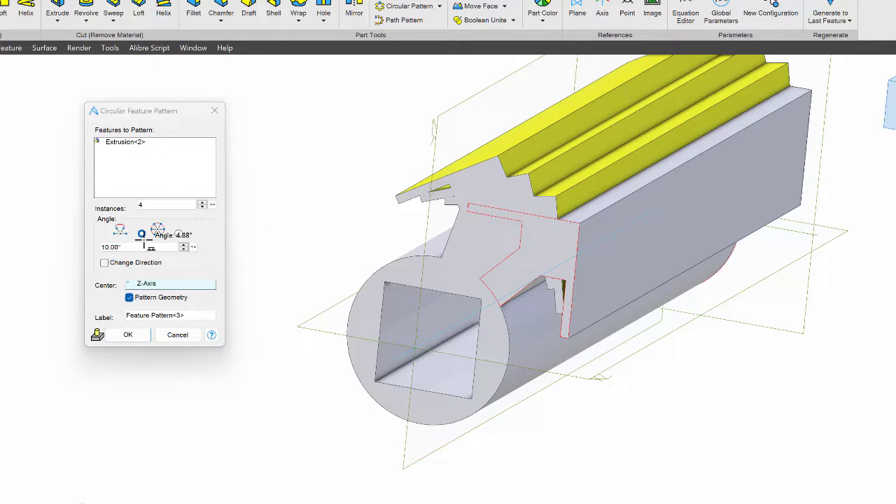
# Step: Set the pattern's angular spacing to 90° and switch it to equal distribution around the full circle
pyautogui.moveTo(132, 247); pyautogui.dragTo(44, 242)
pyautogui.write('90')
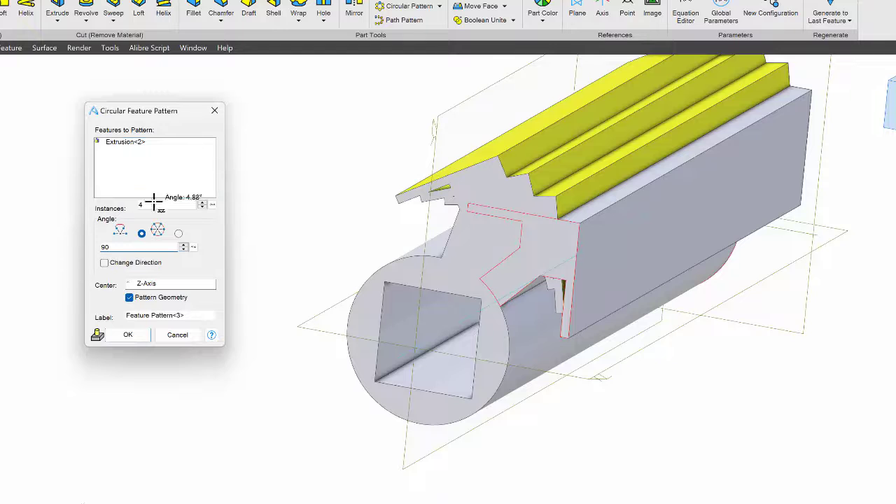
pyautogui.click(152, 172)
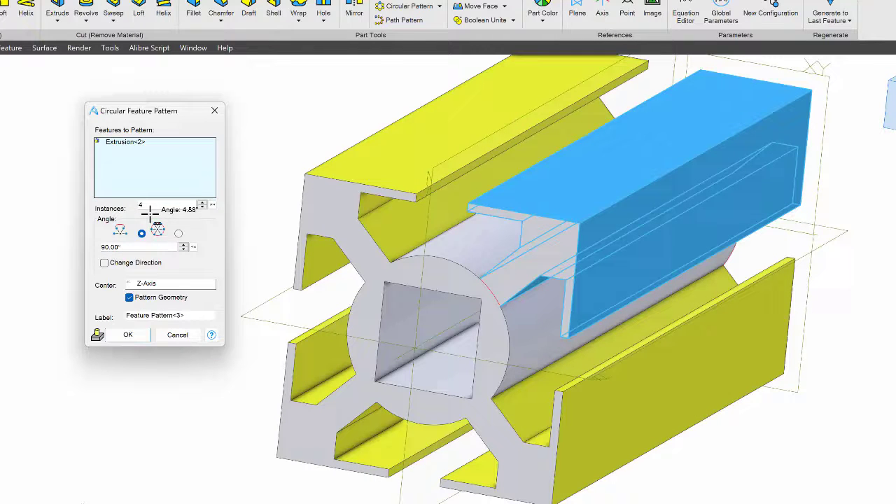
pyautogui.click(180, 233)
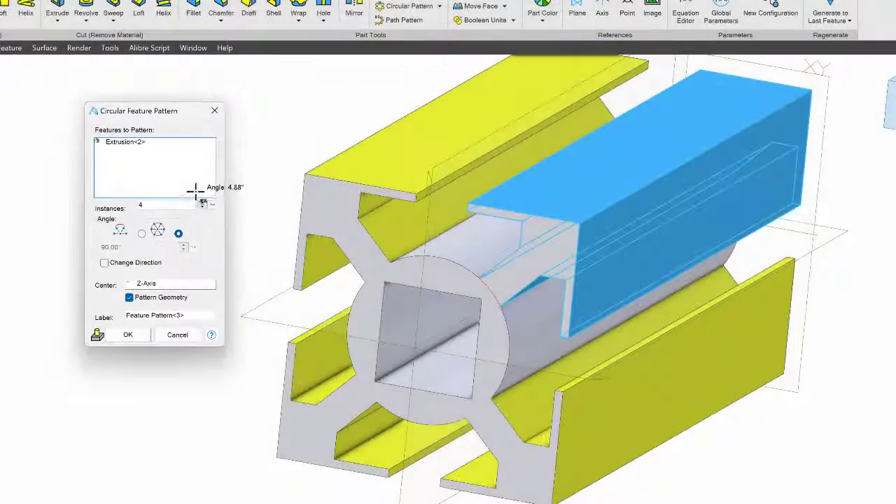
# Step: Try higher instance counts on the full-circle pattern, increasing them step by step to 14
pyautogui.click(200, 202)
pyautogui.click(201, 202)
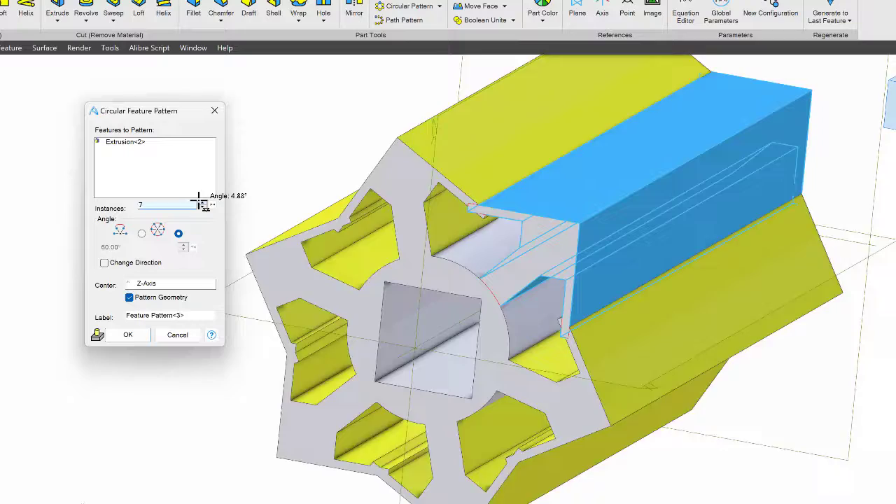
pyautogui.click(201, 201)
pyautogui.click(201, 202)
pyautogui.click(201, 201)
pyautogui.click(201, 201)
pyautogui.click(201, 202)
pyautogui.click(200, 201)
pyautogui.click(200, 202)
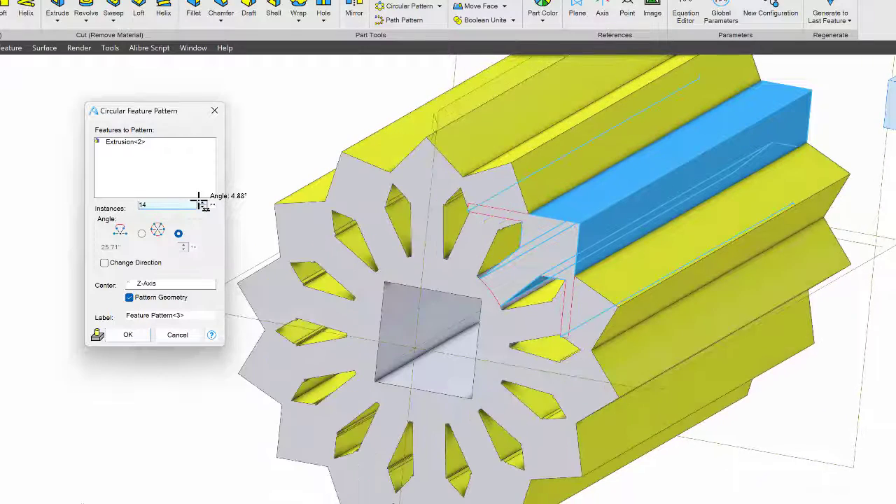
# Step: Reduce the circular pattern to 4 instances and create it
pyautogui.click(200, 207)
pyautogui.click(200, 207)
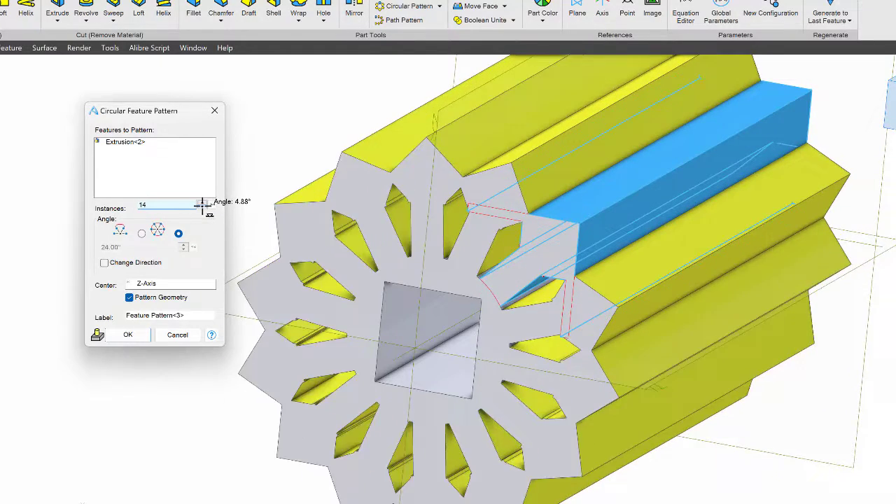
pyautogui.click(201, 207)
pyautogui.click(201, 207)
pyautogui.click(202, 207)
pyautogui.click(201, 207)
pyautogui.click(202, 207)
pyautogui.click(202, 207)
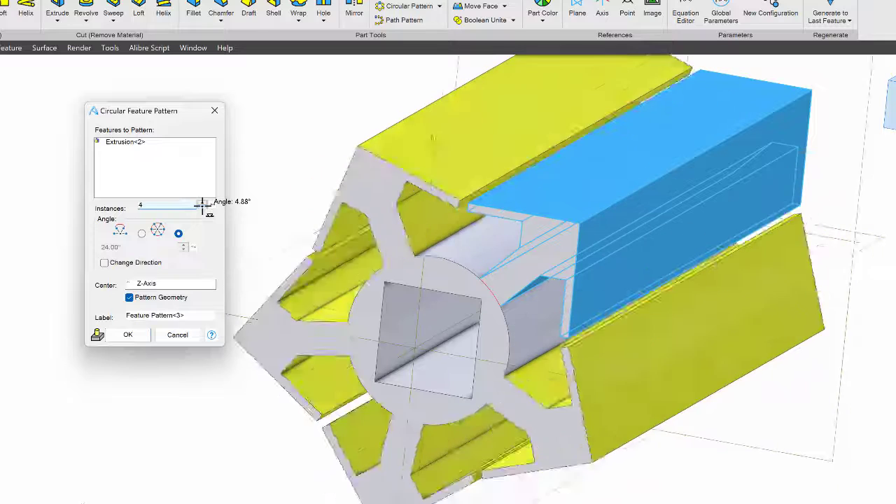
pyautogui.click(201, 208)
pyautogui.click(202, 207)
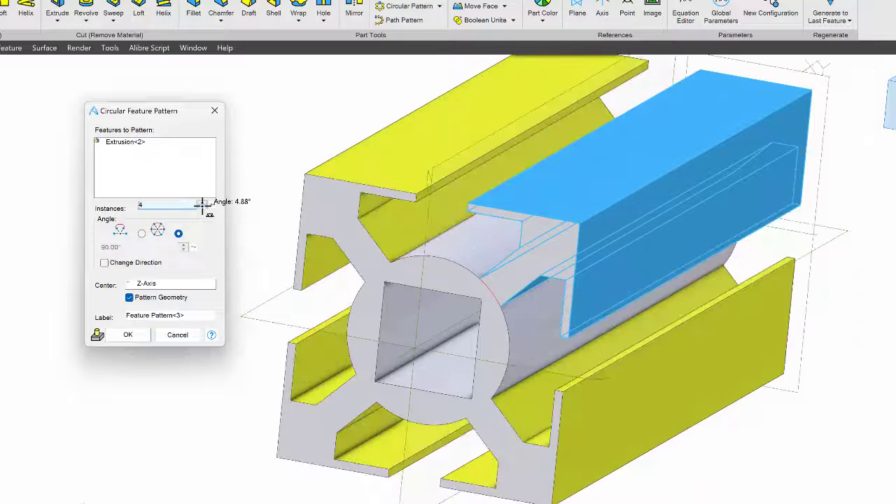
pyautogui.click(133, 335)
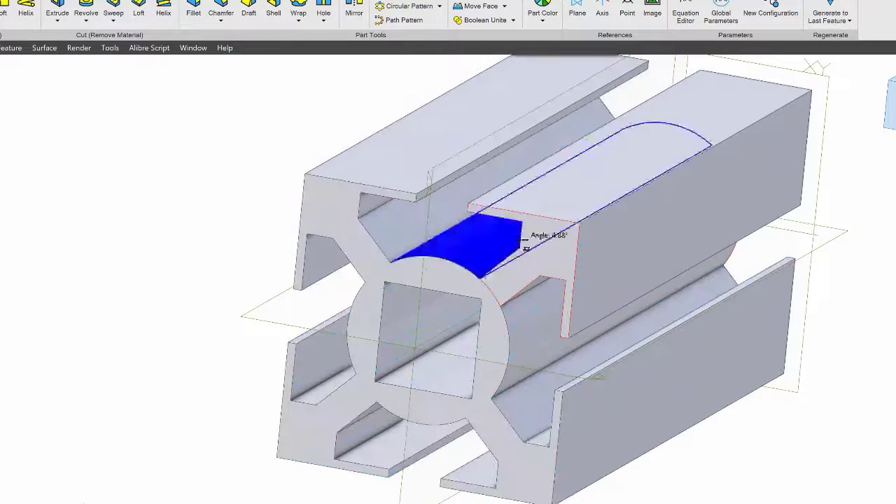